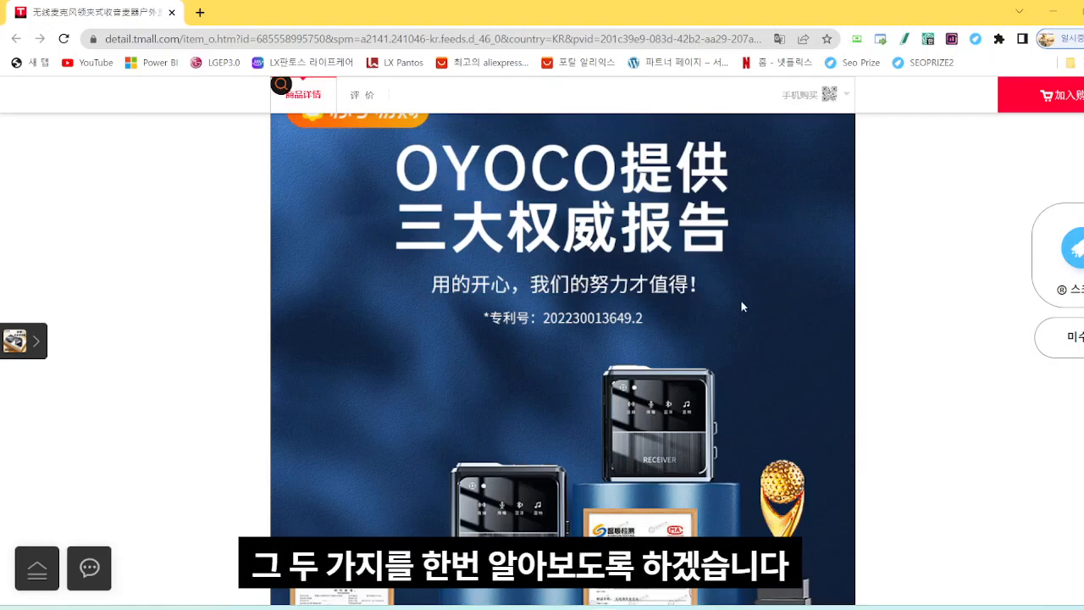
{"action": "scroll", "coordinate": [741, 307], "scroll_direction": "up", "scroll_amount": 2}
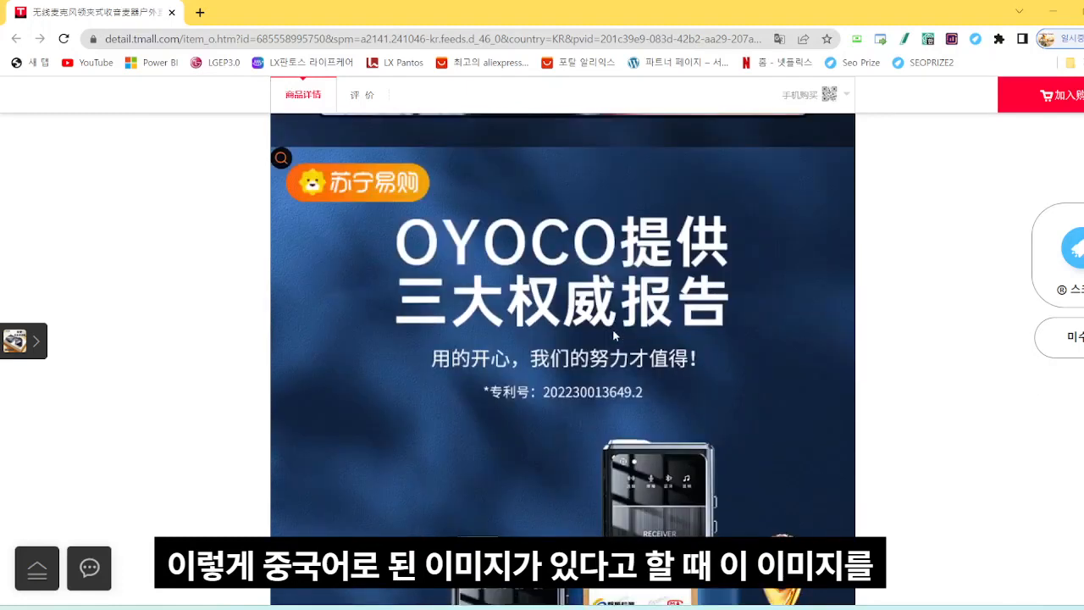
{"action": "right_click", "coordinate": [613, 335]}
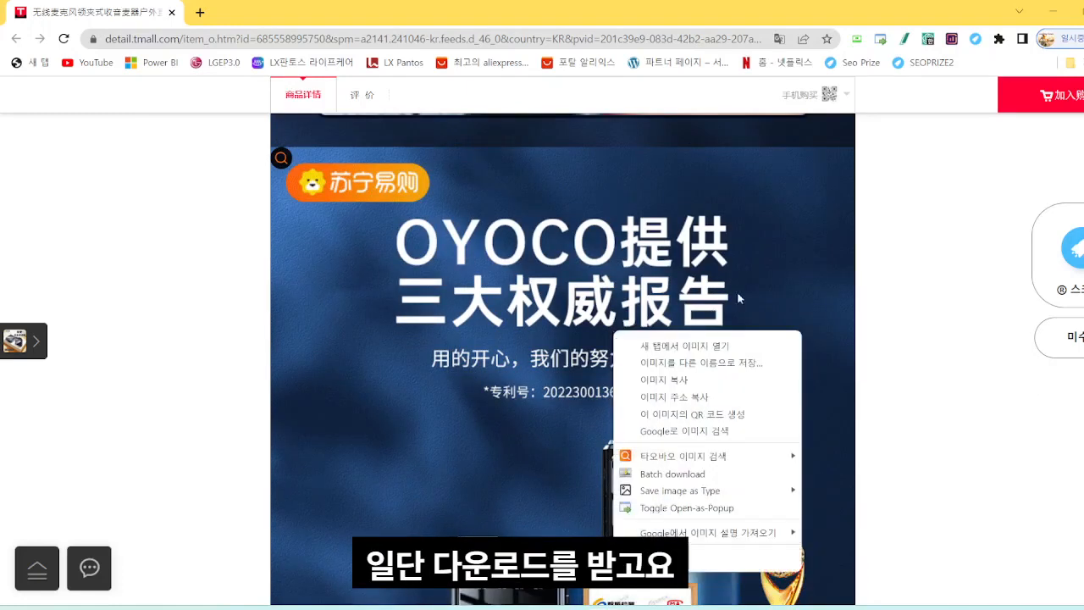
{"action": "mouse_move", "coordinate": [718, 499]}
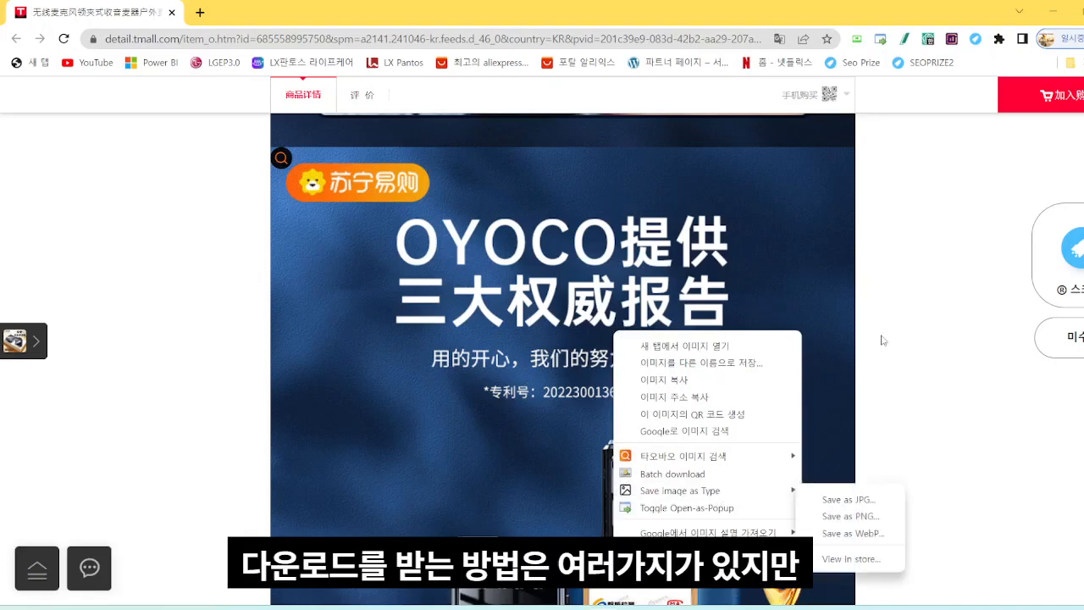
{"action": "key", "text": "Escape"}
{"action": "left_click", "coordinate": [999, 39]}
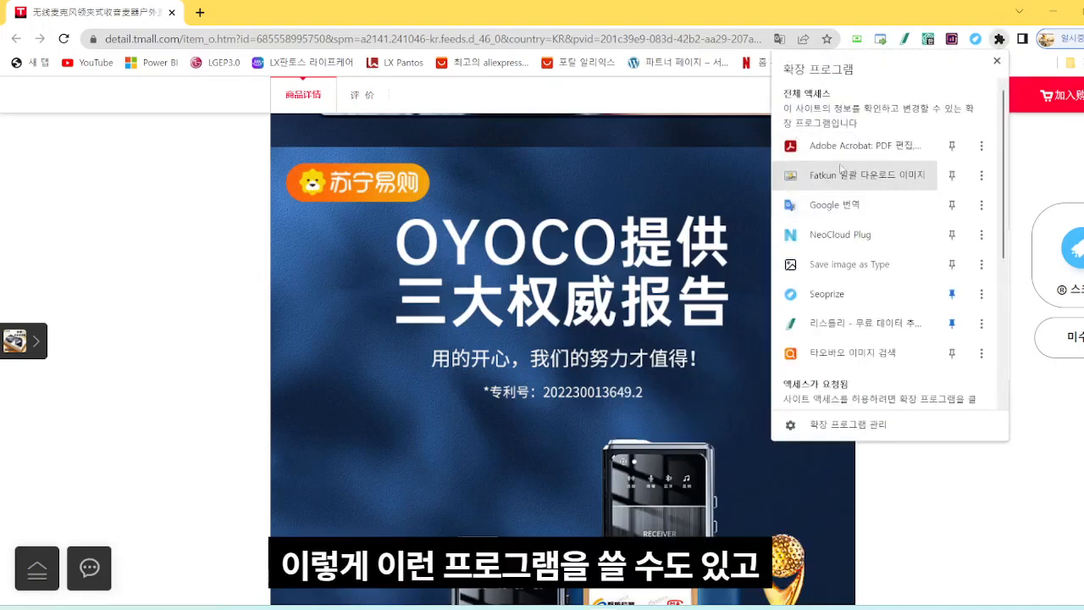
Save the OYOCO three-reports product image from the Tmall page as a JPG.
{"action": "right_click", "coordinate": [670, 301]}
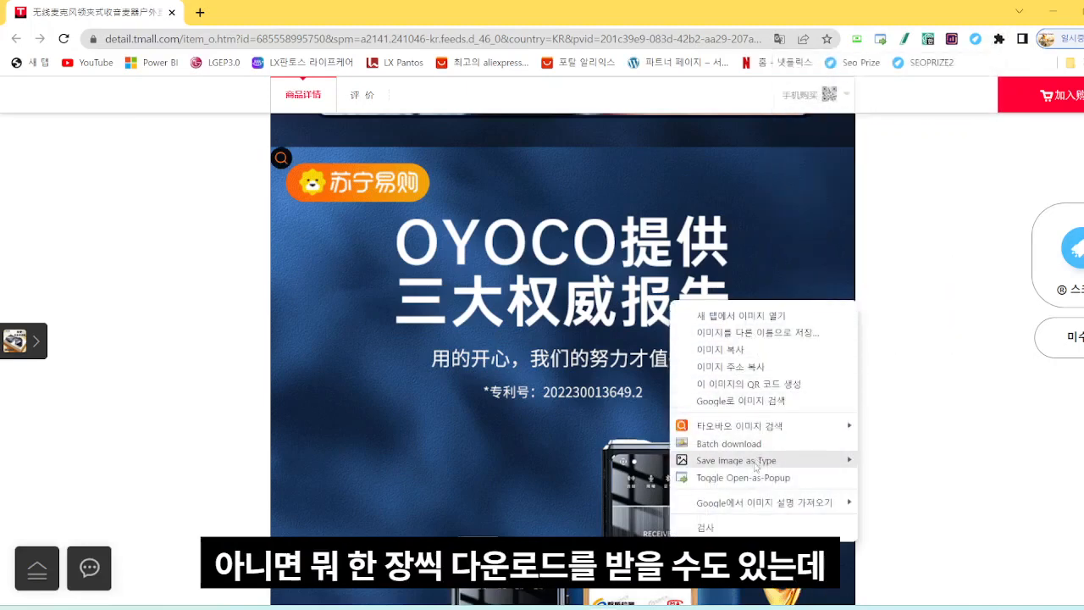
{"action": "mouse_move", "coordinate": [756, 464]}
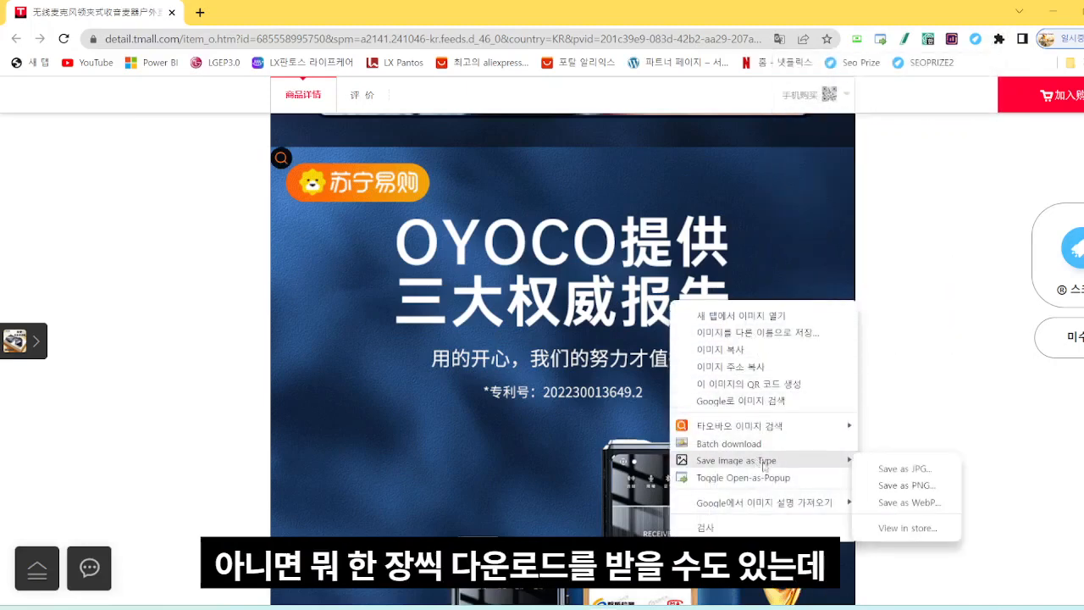
{"action": "left_click", "coordinate": [922, 469]}
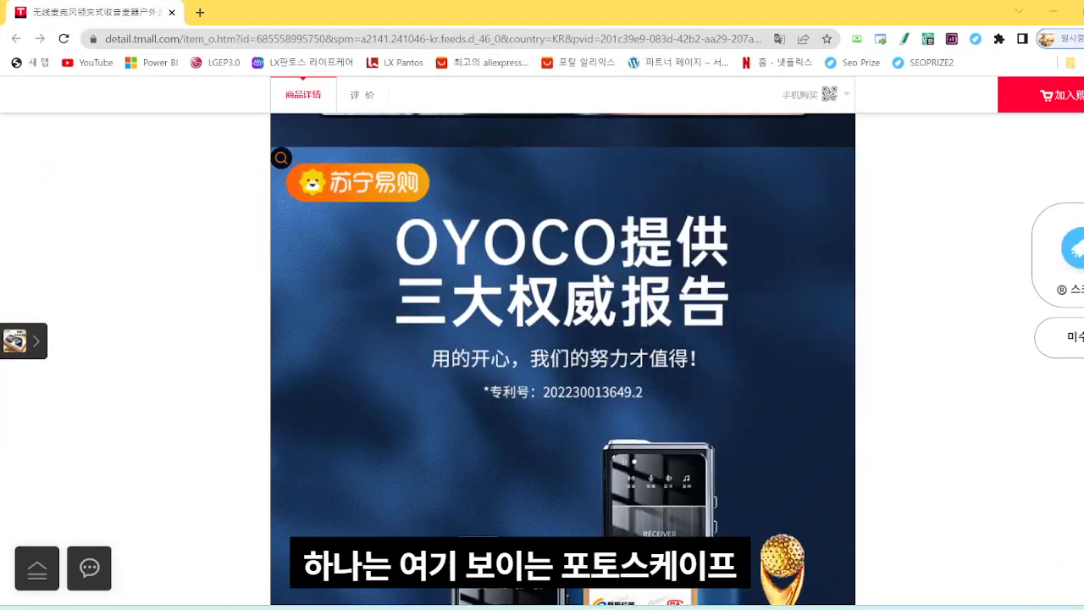
Bring up PhotoScape X with the downloaded OYOCO image and collapse its folder browser.
{"action": "left_click_drag", "start_coordinate": [1082, 51], "coordinate": [751, 55]}
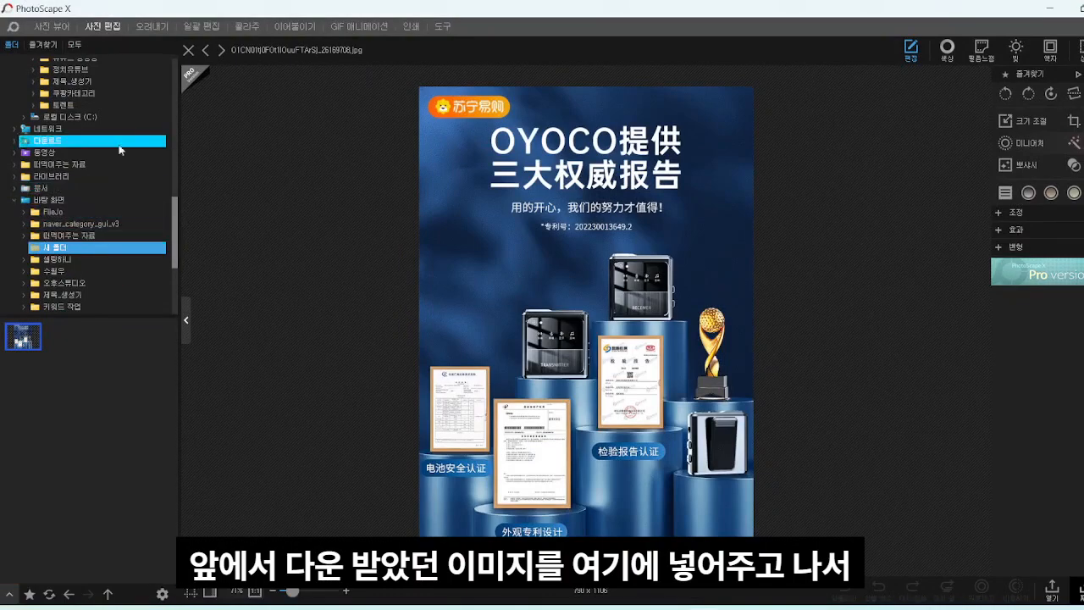
{"action": "left_click", "coordinate": [180, 203]}
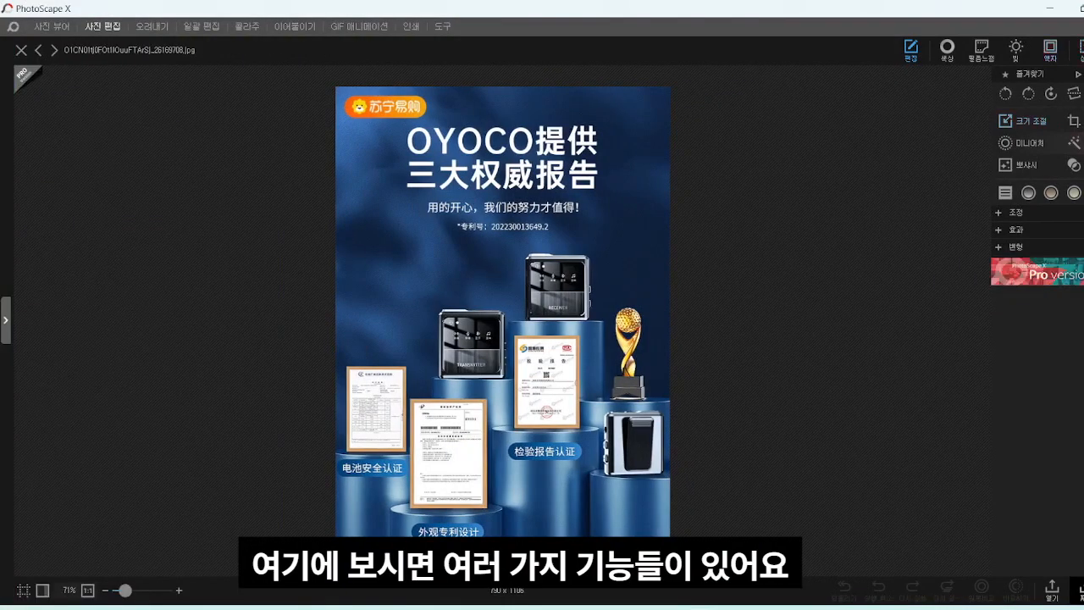
{"action": "left_click", "coordinate": [948, 57]}
{"action": "left_click", "coordinate": [981, 55]}
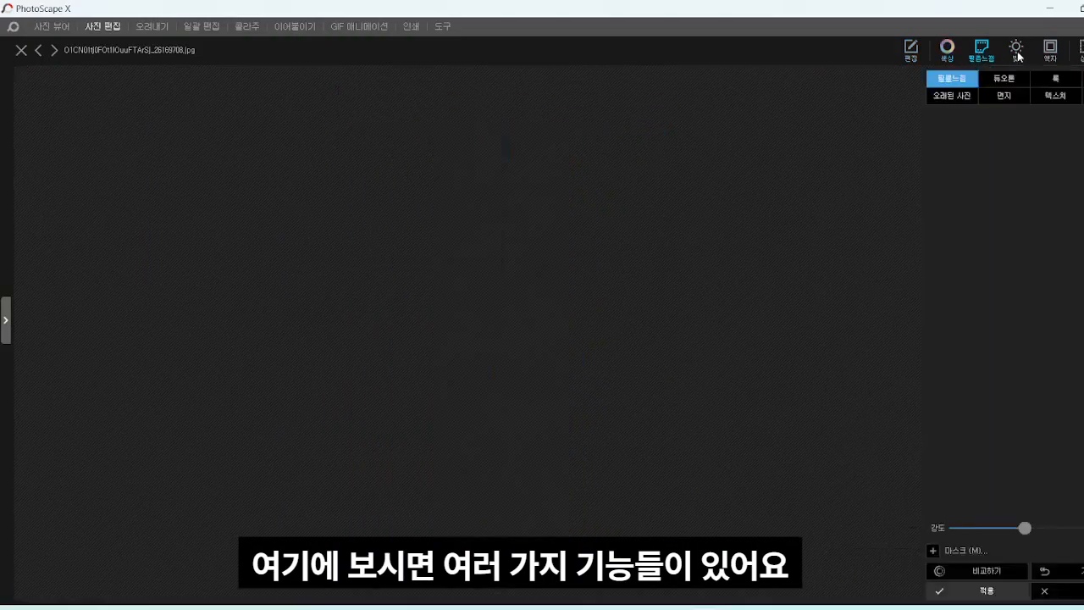
{"action": "left_click", "coordinate": [1019, 56]}
{"action": "left_click", "coordinate": [1054, 55]}
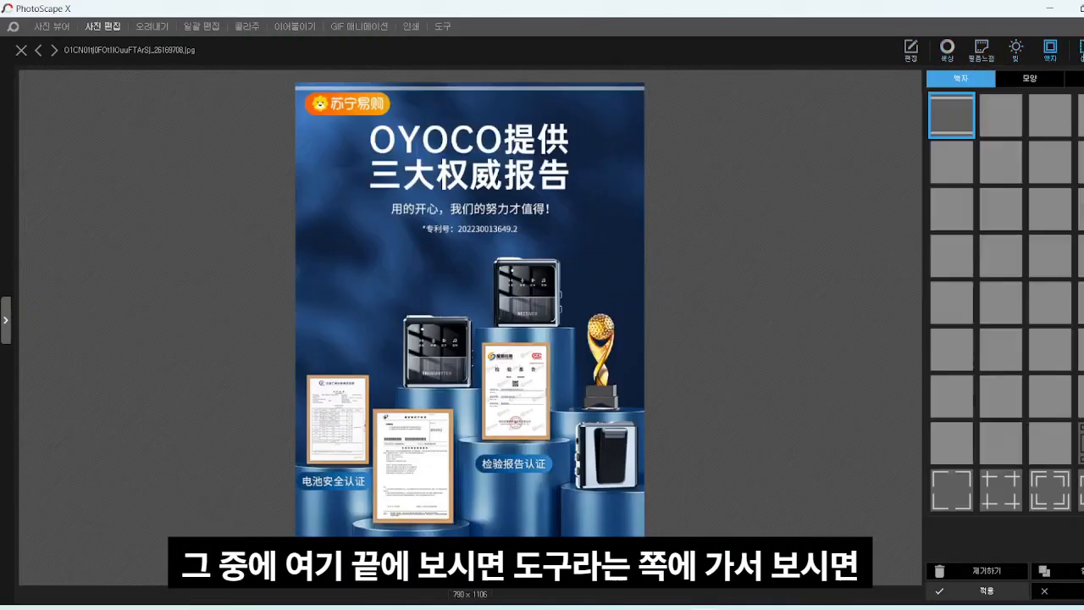
{"action": "double_click", "coordinate": [966, 15]}
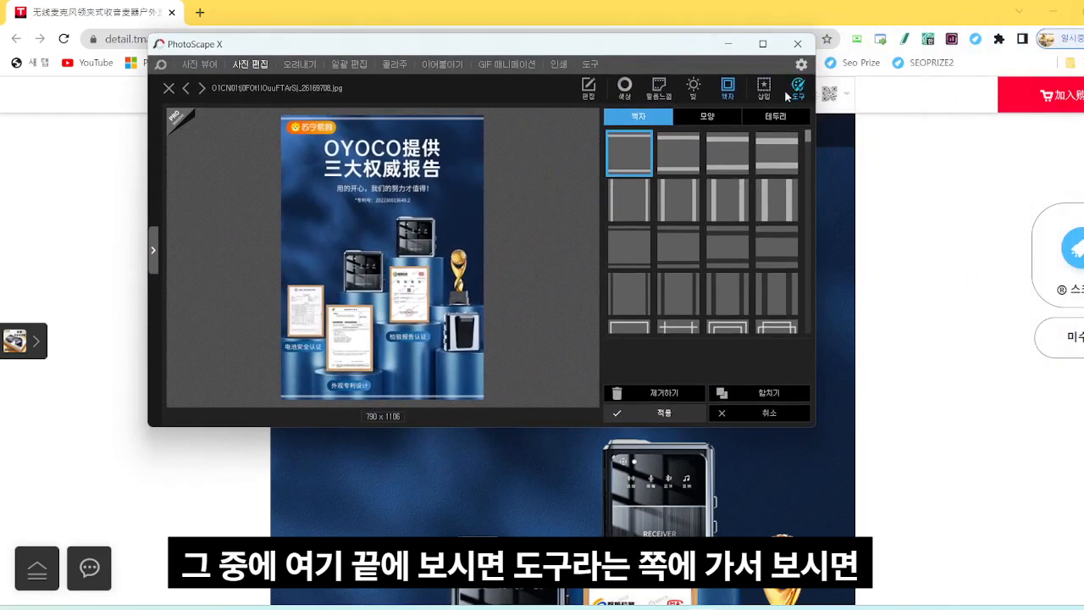
Maximize the editor and paint over the headline's second line "三大权威报告" with the Spot Healing Brush.
{"action": "left_click", "coordinate": [797, 88]}
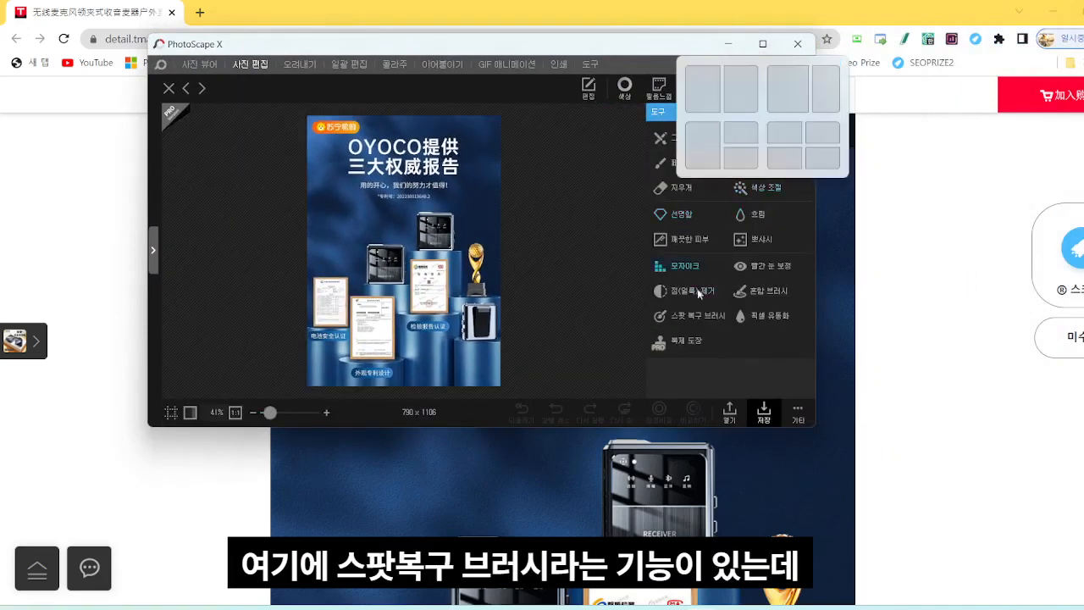
{"action": "left_click", "coordinate": [762, 43]}
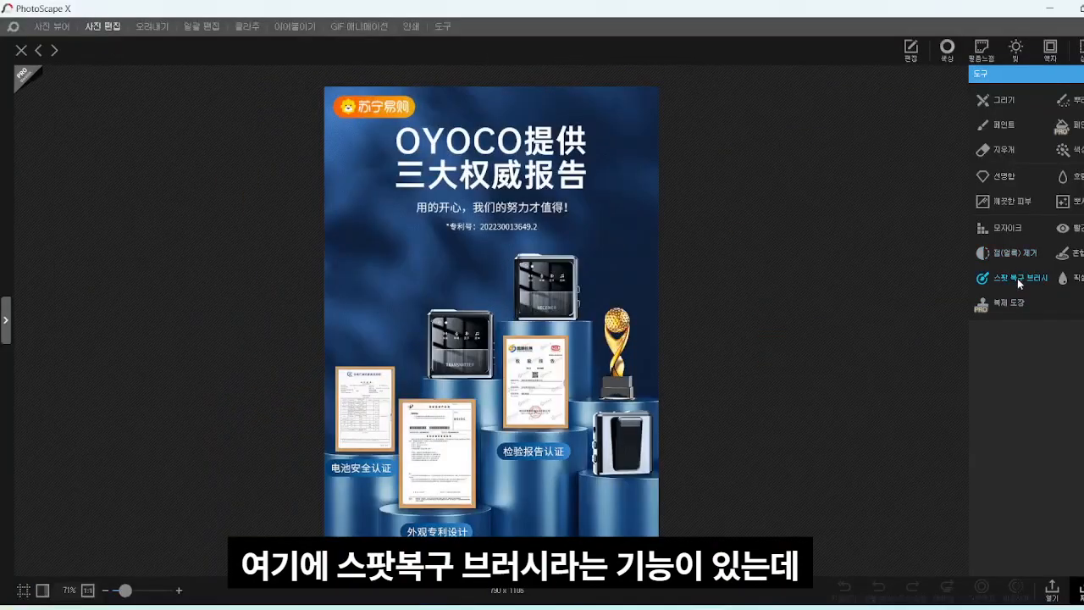
{"action": "left_click", "coordinate": [1018, 278]}
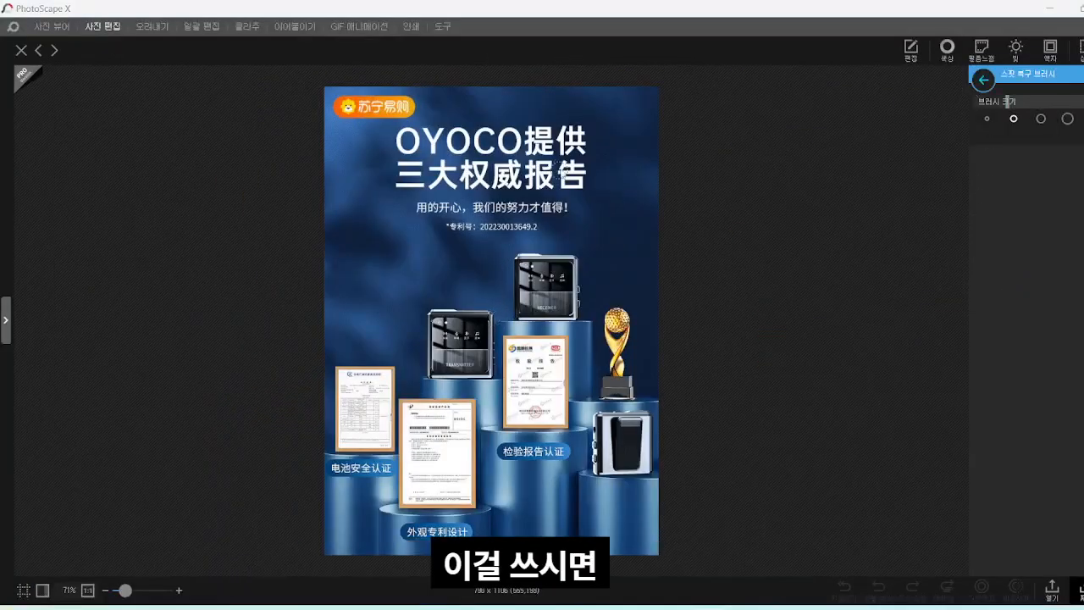
{"action": "mouse_move", "coordinate": [579, 174]}
{"action": "left_mouse_down"}
{"action": "mouse_move", "coordinate": [578, 187]}
{"action": "mouse_move", "coordinate": [576, 171]}
{"action": "mouse_move", "coordinate": [543, 187]}
{"action": "mouse_move", "coordinate": [552, 182]}
{"action": "left_mouse_up"}
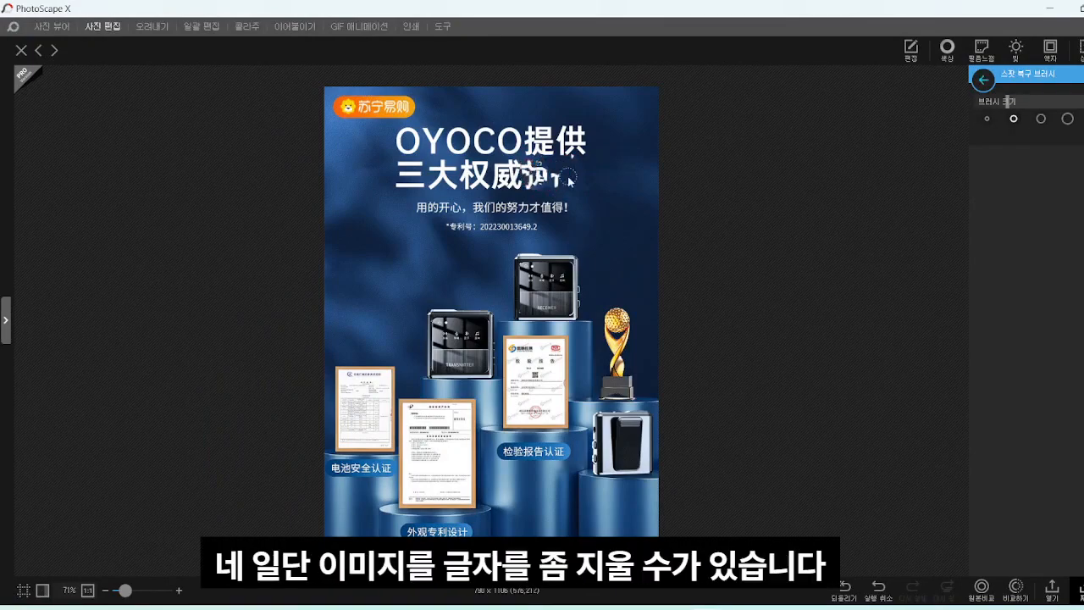
{"action": "mouse_move", "coordinate": [395, 166]}
{"action": "left_mouse_down"}
{"action": "mouse_move", "coordinate": [553, 177]}
{"action": "mouse_move", "coordinate": [400, 181]}
{"action": "mouse_move", "coordinate": [494, 185]}
{"action": "mouse_move", "coordinate": [506, 180]}
{"action": "mouse_move", "coordinate": [453, 172]}
{"action": "mouse_move", "coordinate": [552, 174]}
{"action": "left_mouse_up"}
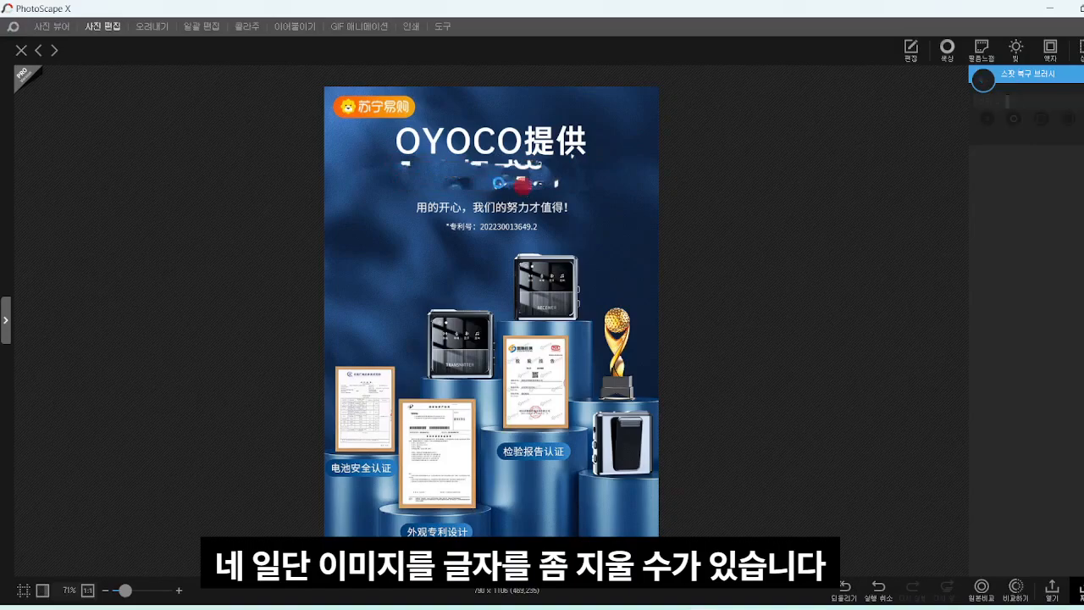
Retouch the leftover fragments of the second headline line with short Spot Healing Brush dabs.
{"action": "left_click", "coordinate": [499, 186]}
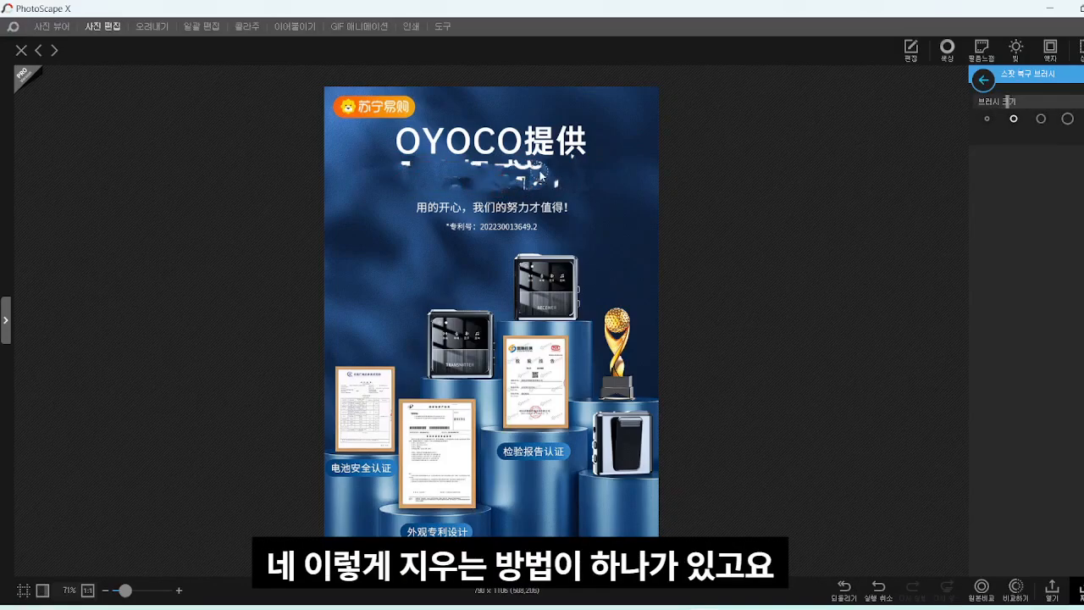
{"action": "left_click", "coordinate": [537, 172]}
{"action": "left_click", "coordinate": [524, 179]}
{"action": "left_click", "coordinate": [554, 184]}
{"action": "left_click", "coordinate": [541, 170]}
{"action": "left_click", "coordinate": [511, 168]}
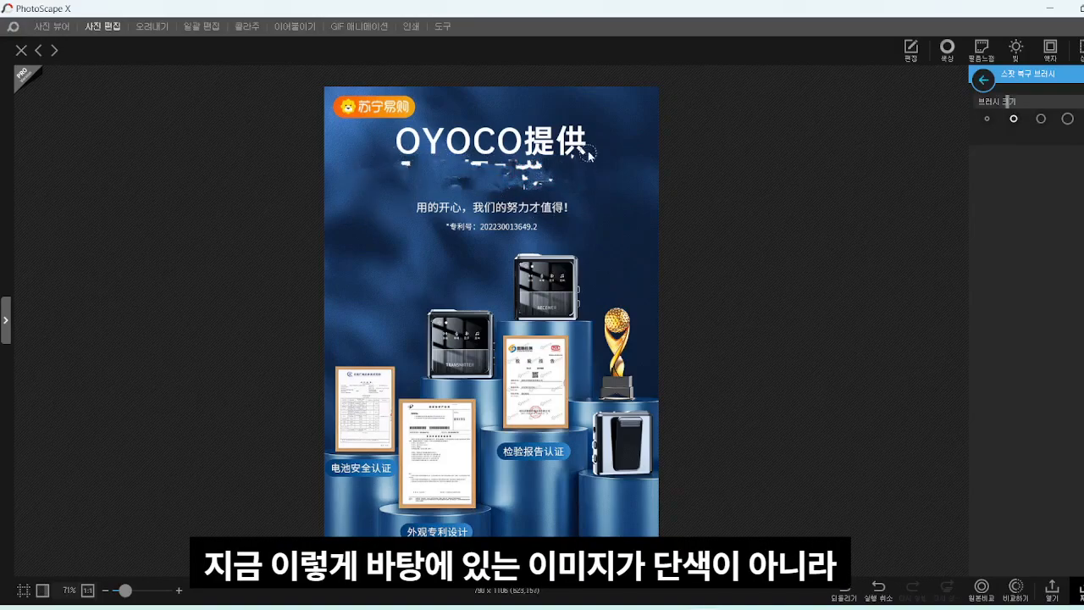
Erase the characters "提供" after OYOCO and heal the remaining marks on the line below.
{"action": "left_click_drag", "start_coordinate": [581, 133], "coordinate": [556, 149]}
{"action": "mouse_move", "coordinate": [539, 127]}
{"action": "left_mouse_down"}
{"action": "mouse_move", "coordinate": [530, 157]}
{"action": "mouse_move", "coordinate": [548, 129]}
{"action": "mouse_move", "coordinate": [568, 129]}
{"action": "mouse_move", "coordinate": [546, 154]}
{"action": "left_mouse_up"}
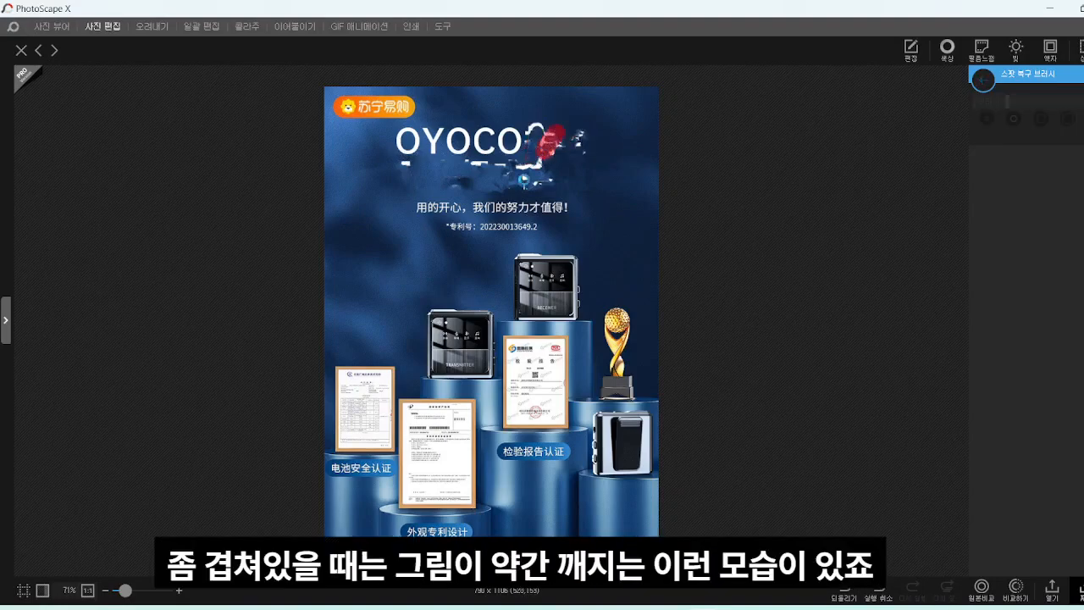
{"action": "left_click", "coordinate": [408, 166]}
{"action": "left_click", "coordinate": [458, 185]}
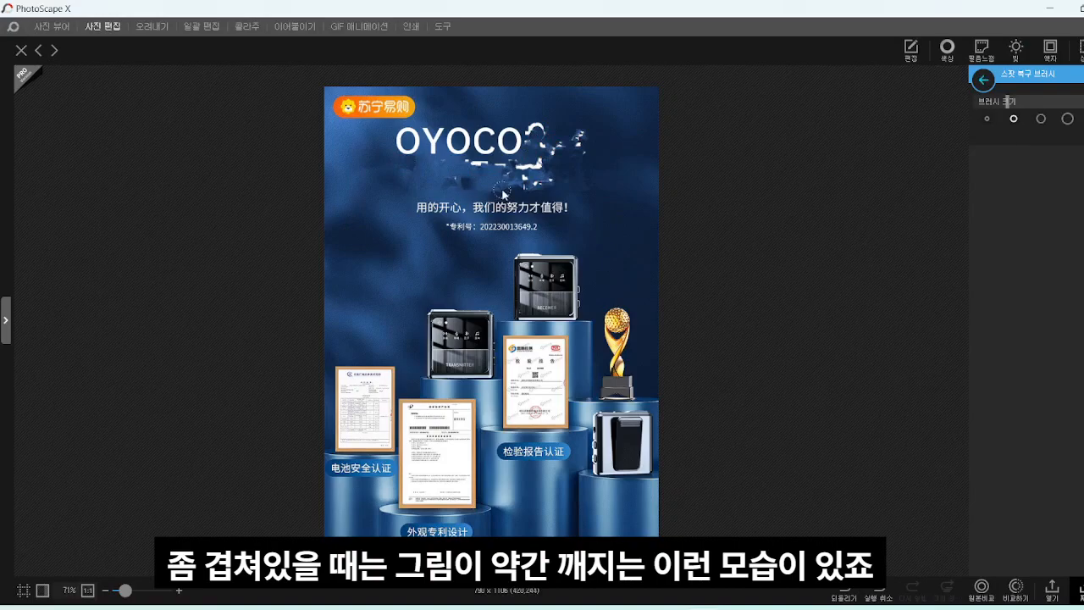
Increase the healing brush to the third preset size and retouch the remains of "提供" beside OYOCO.
{"action": "left_click", "coordinate": [1041, 119]}
{"action": "left_click", "coordinate": [584, 141]}
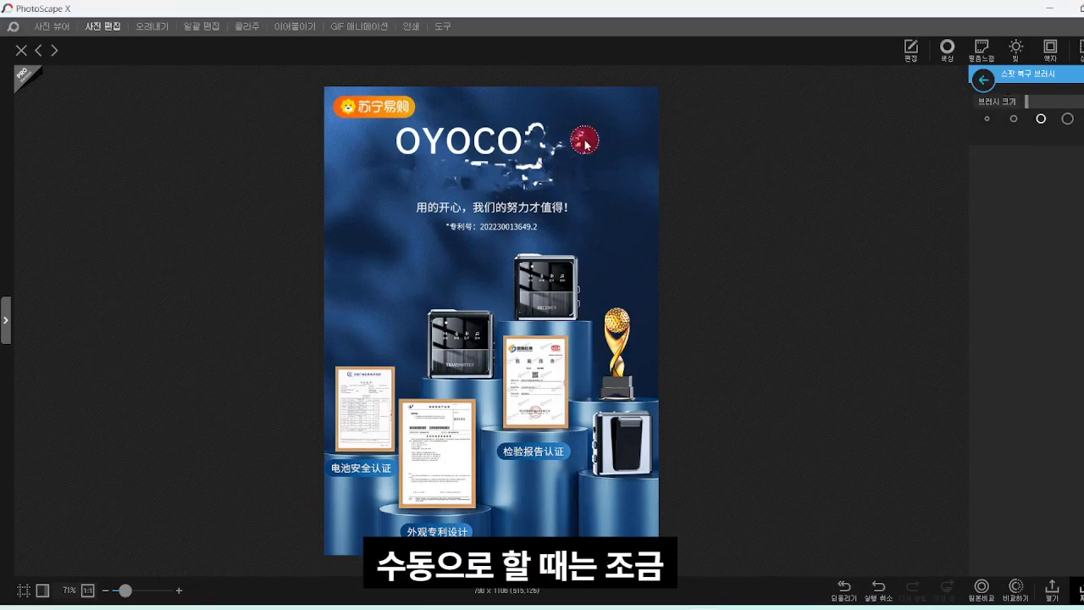
{"action": "left_click_drag", "start_coordinate": [538, 125], "coordinate": [539, 137]}
{"action": "left_click", "coordinate": [544, 144]}
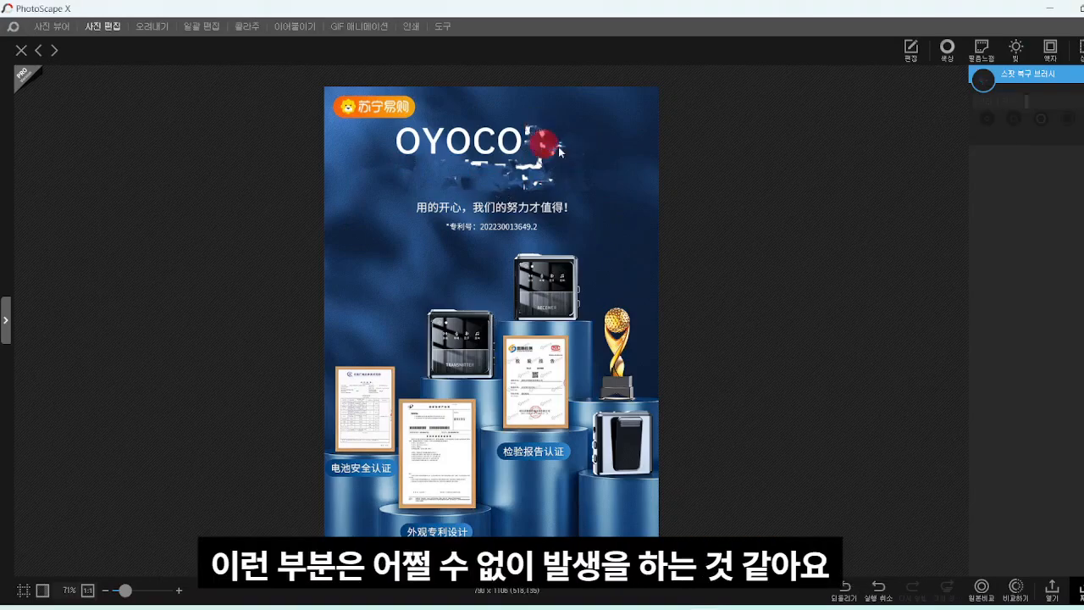
{"action": "left_click", "coordinate": [559, 149]}
{"action": "left_click", "coordinate": [544, 165]}
Heal the white remnants of the second headline line beneath OYOCO with the larger brush.
{"action": "left_click_drag", "start_coordinate": [471, 180], "coordinate": [576, 176]}
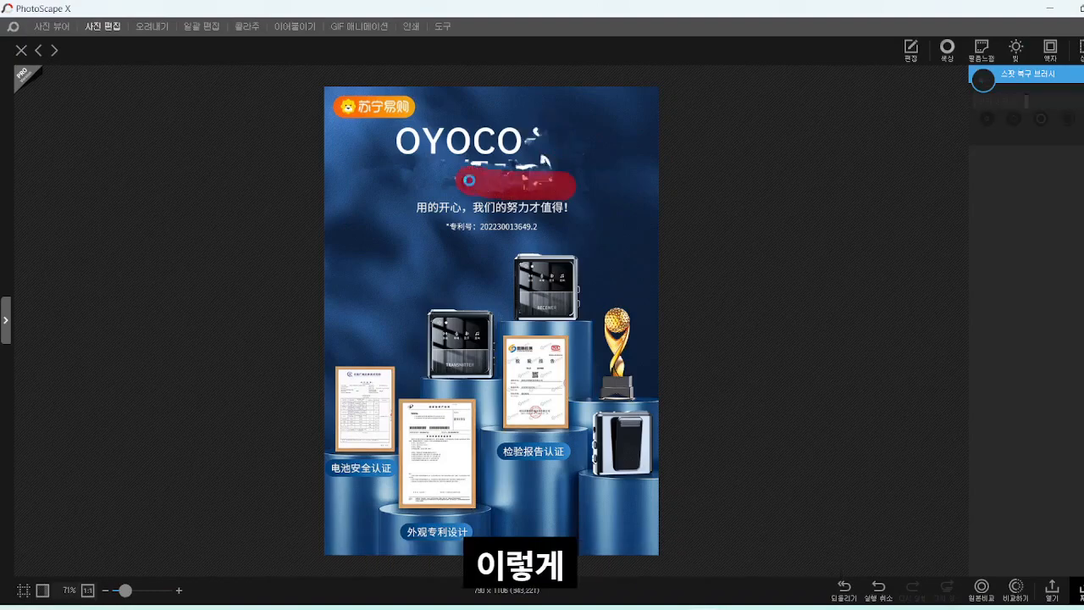
{"action": "left_click", "coordinate": [554, 177]}
{"action": "left_click", "coordinate": [504, 188]}
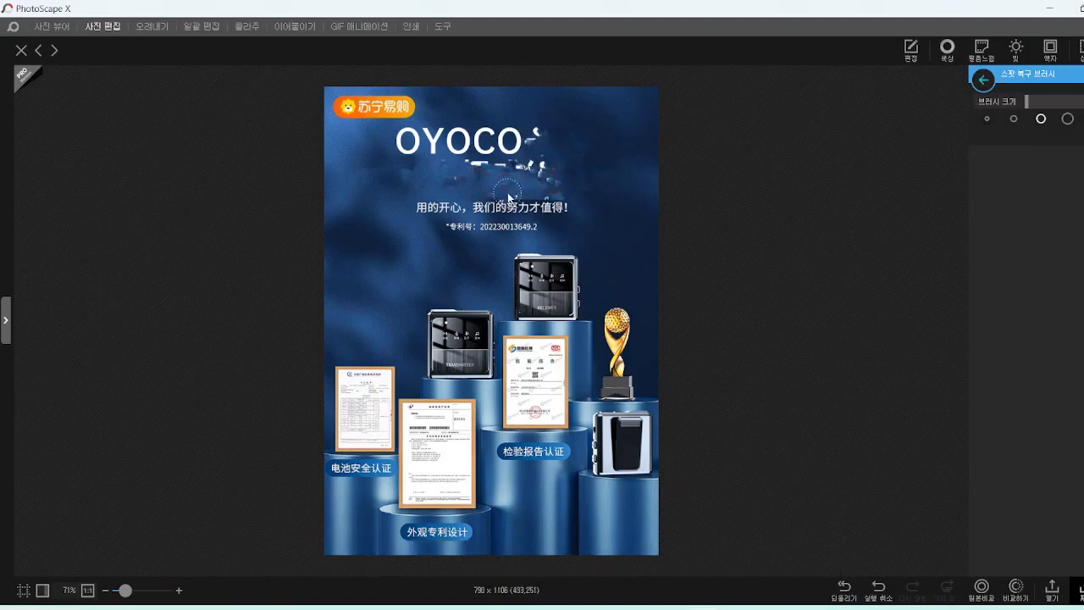
{"action": "left_click", "coordinate": [545, 172]}
{"action": "left_click", "coordinate": [530, 170]}
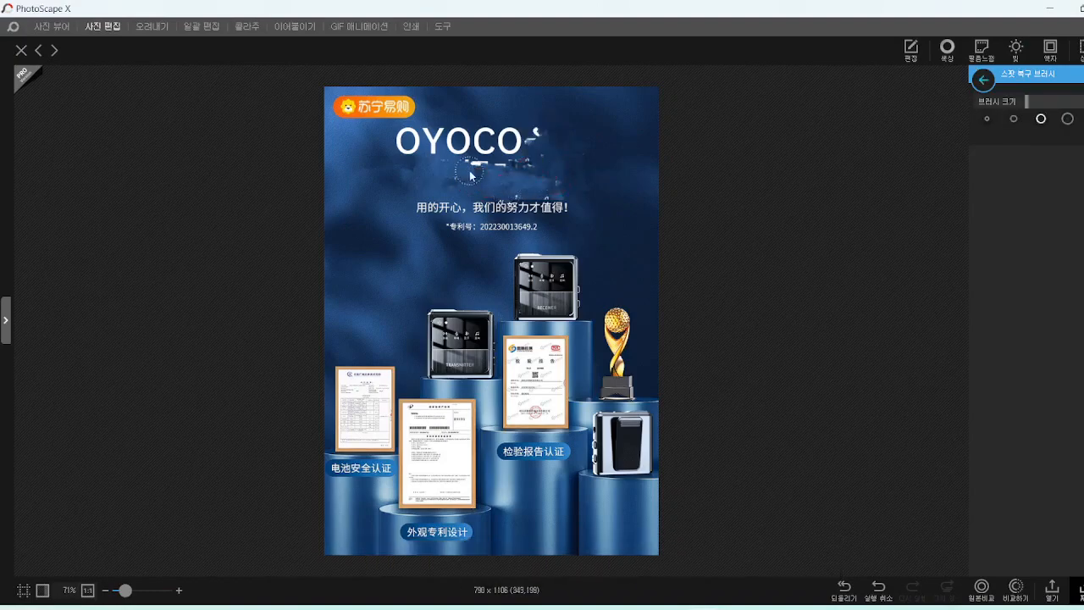
{"action": "left_click_drag", "start_coordinate": [472, 172], "coordinate": [505, 174]}
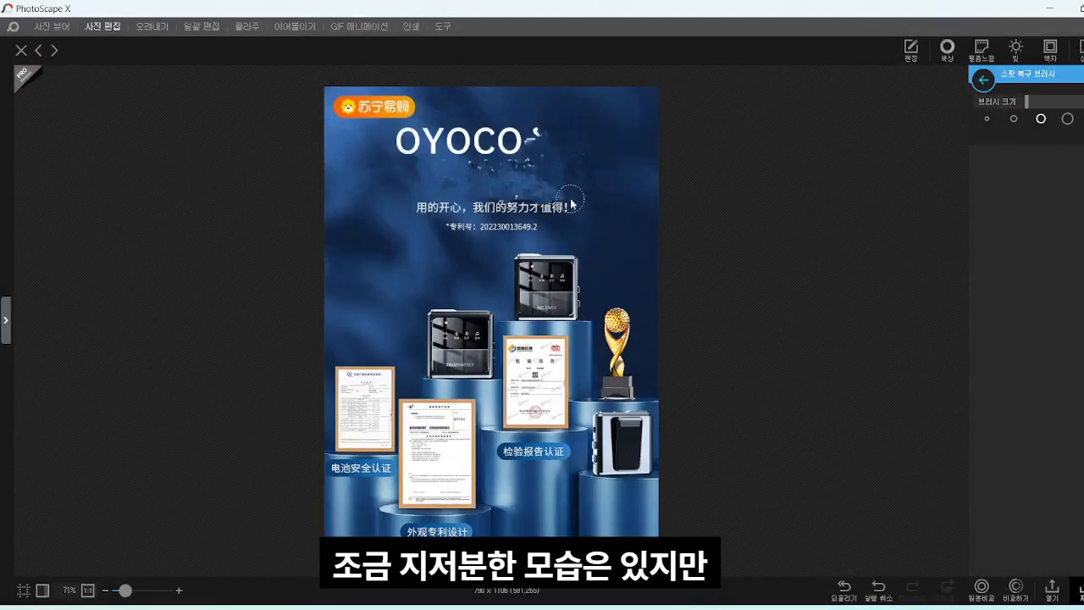
Erase the Chinese subtitle and patent number line, and heal the last white marks beside OYOCO.
{"action": "left_click_drag", "start_coordinate": [576, 203], "coordinate": [414, 205]}
{"action": "left_click_drag", "start_coordinate": [538, 222], "coordinate": [448, 226]}
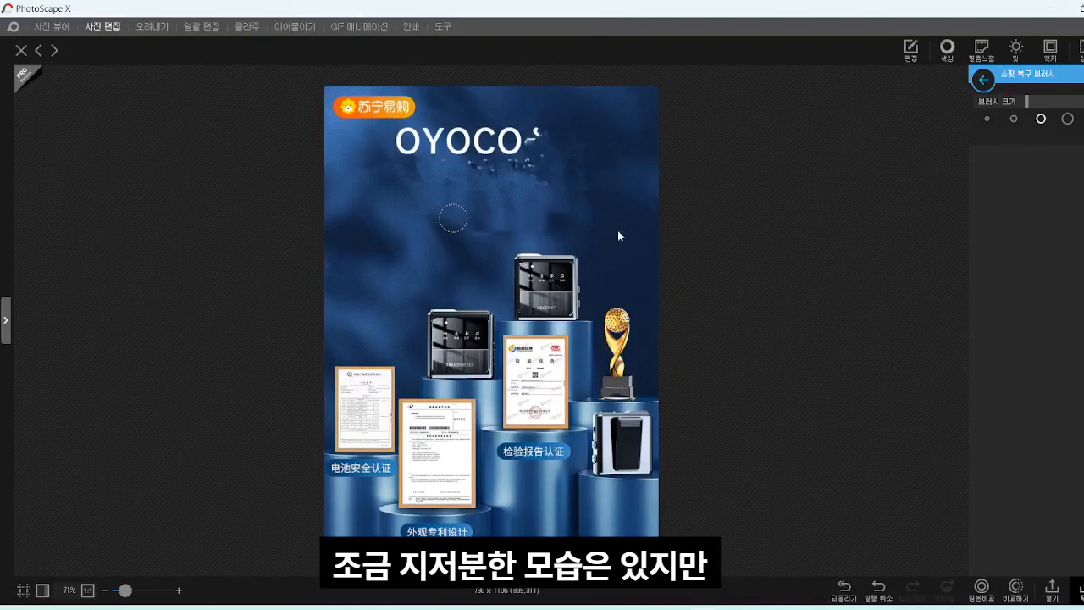
{"action": "left_click", "coordinate": [538, 136]}
{"action": "left_click", "coordinate": [539, 136]}
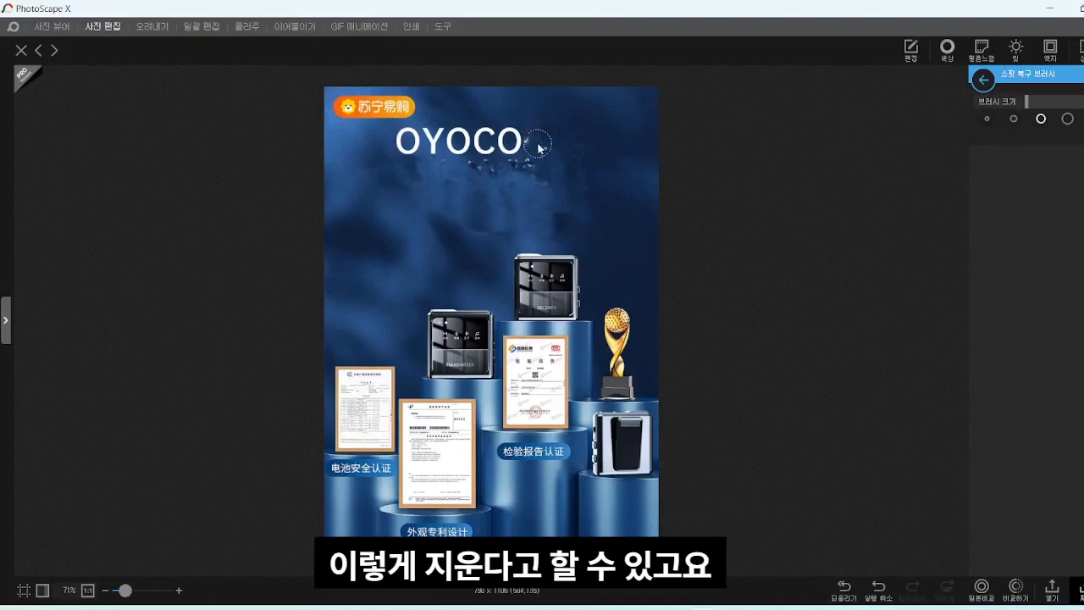
{"action": "left_click", "coordinate": [543, 145]}
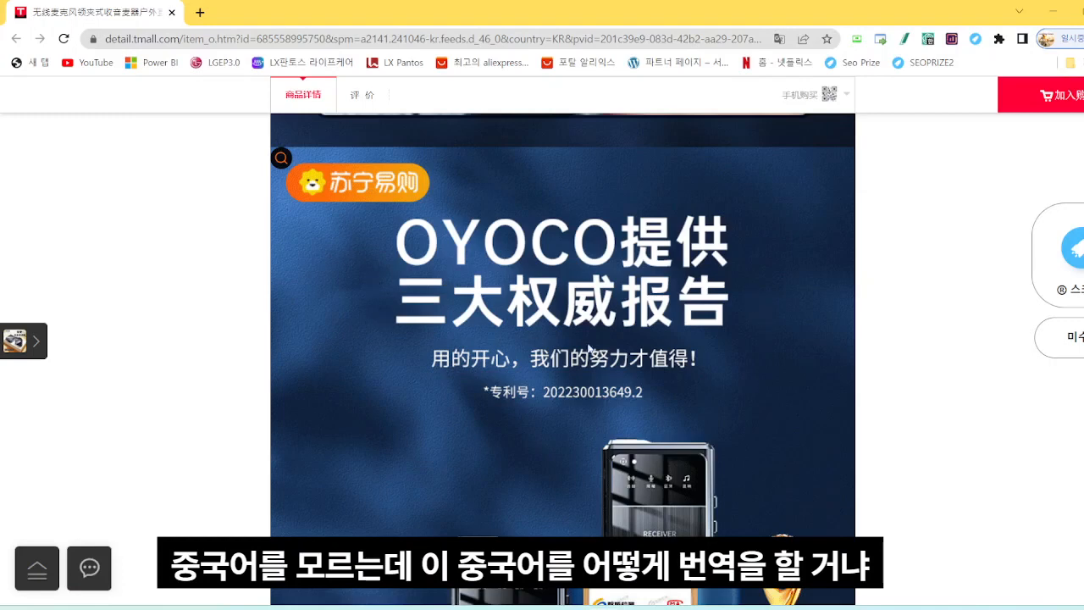
Copy the image address of the OYOCO image on the Tmall page in Chrome and open a new tab in Naver Whale.
{"action": "right_click", "coordinate": [717, 201]}
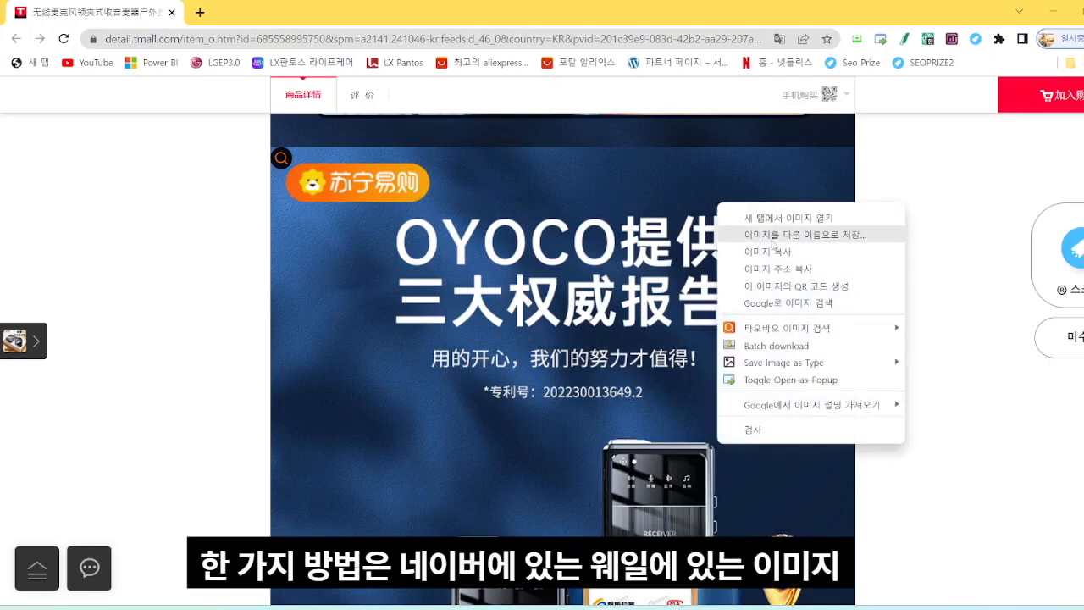
{"action": "left_click", "coordinate": [501, 340]}
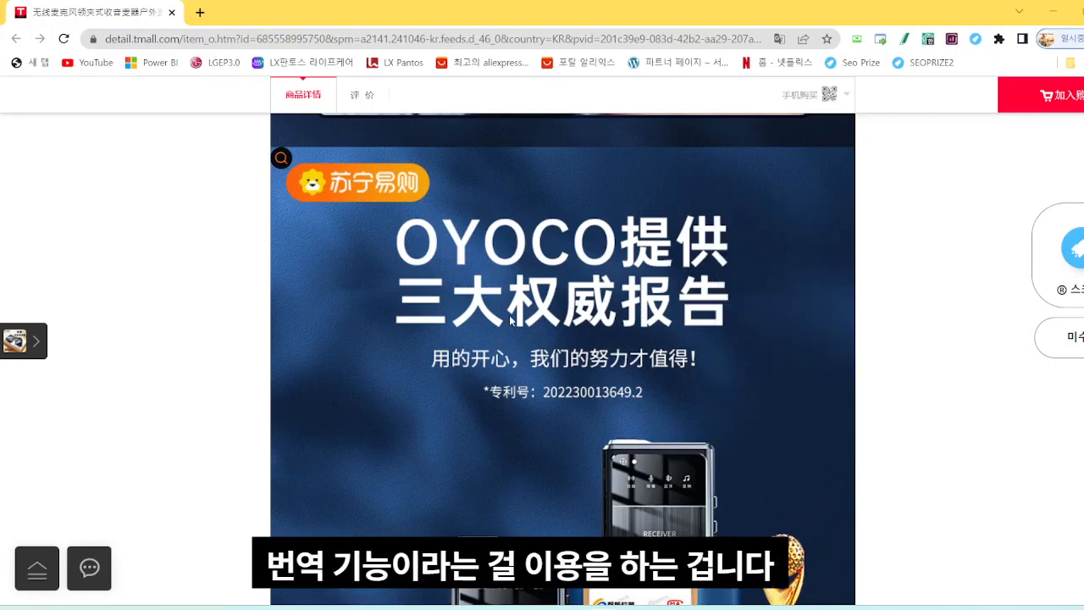
{"action": "right_click", "coordinate": [660, 279]}
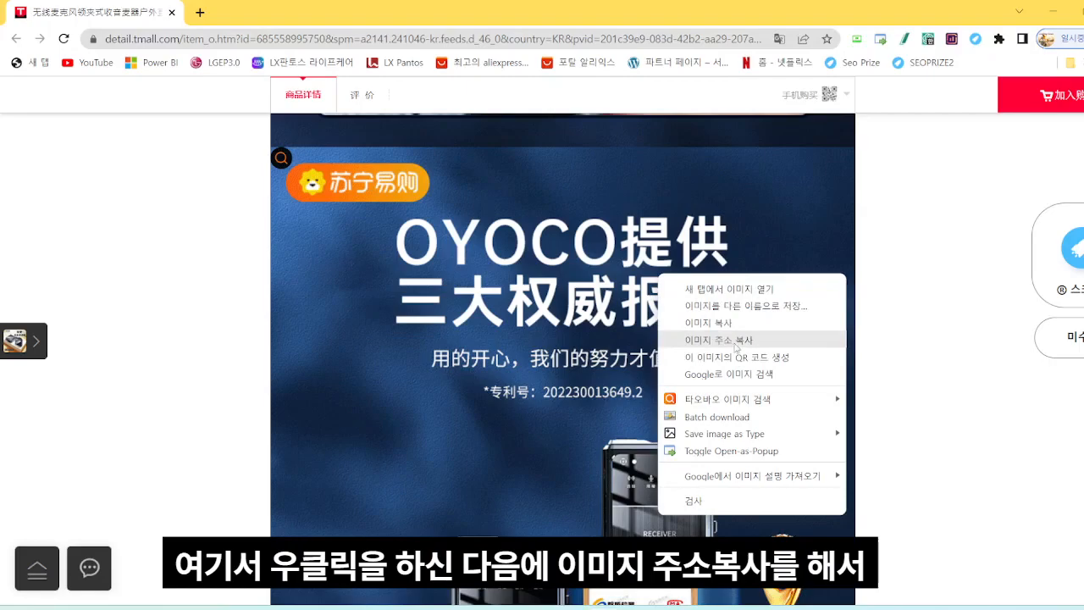
{"action": "left_click", "coordinate": [702, 339]}
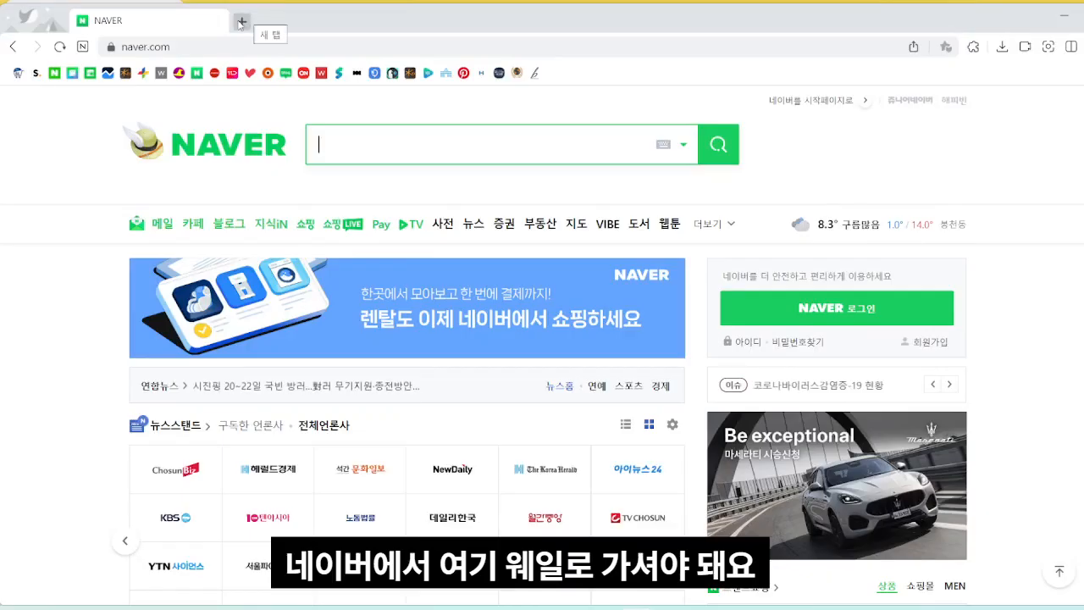
{"action": "key", "text": "ctrl+t"}
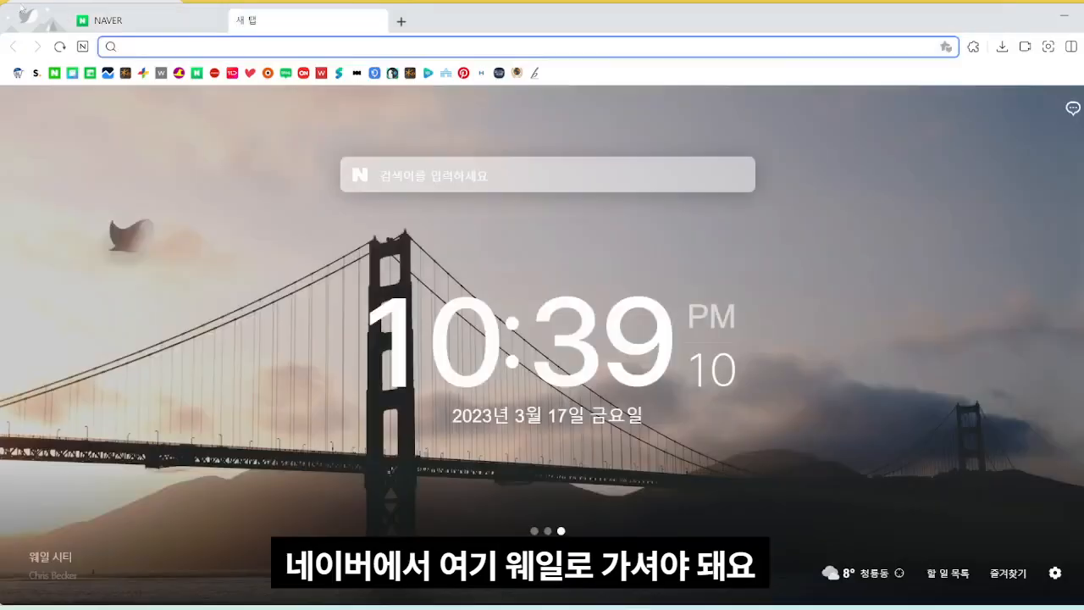
Open the copied OYOCO image address in the new tab and start image translation on it.
{"action": "key", "text": "ctrl+v"}
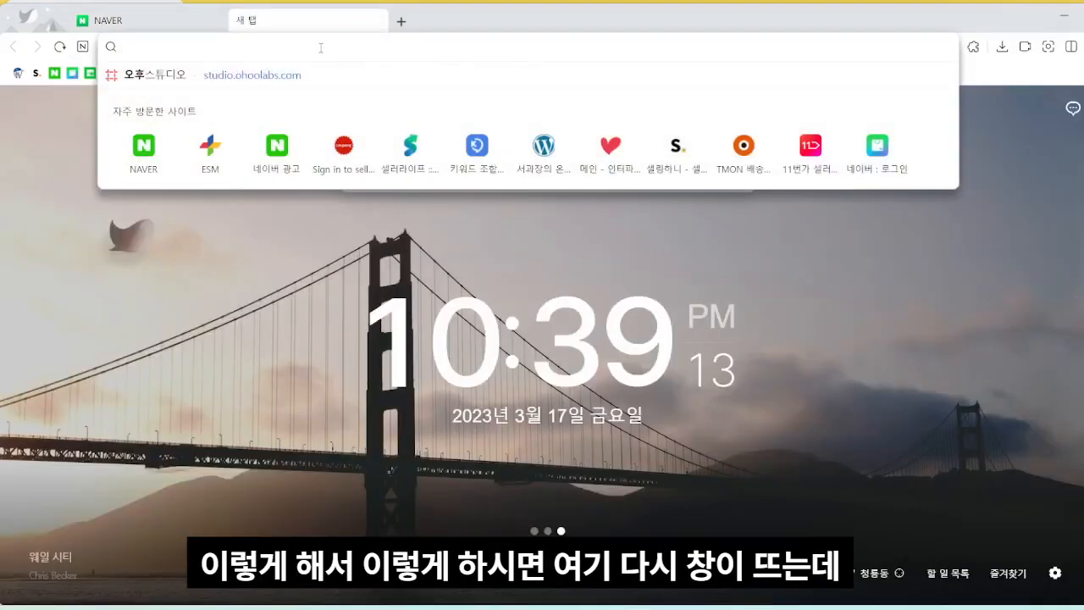
{"action": "key", "text": "Return"}
{"action": "mouse_move", "coordinate": [457, 114]}
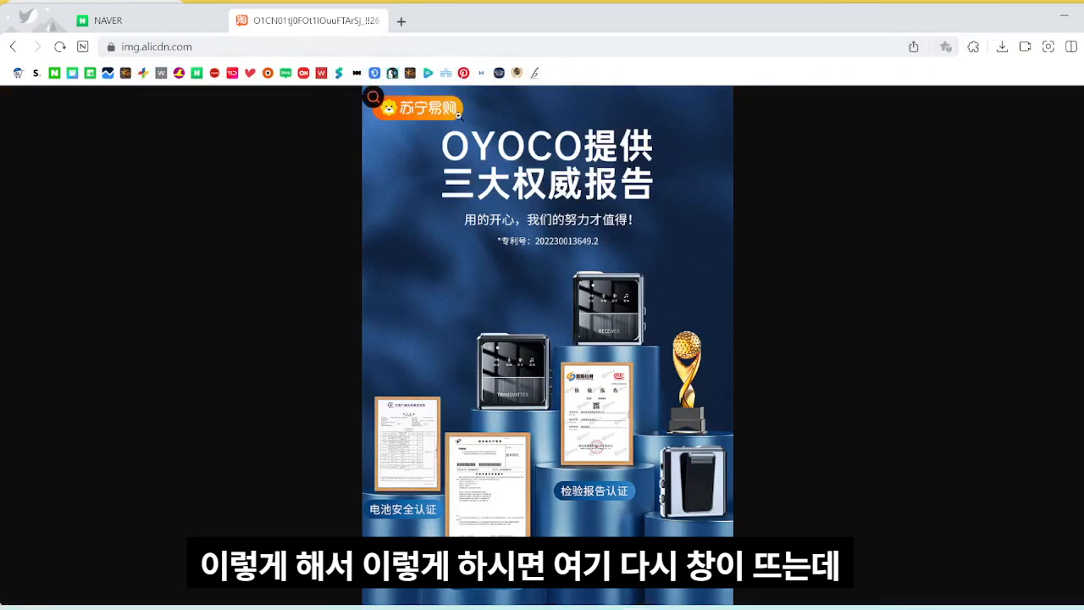
{"action": "right_click", "coordinate": [500, 200]}
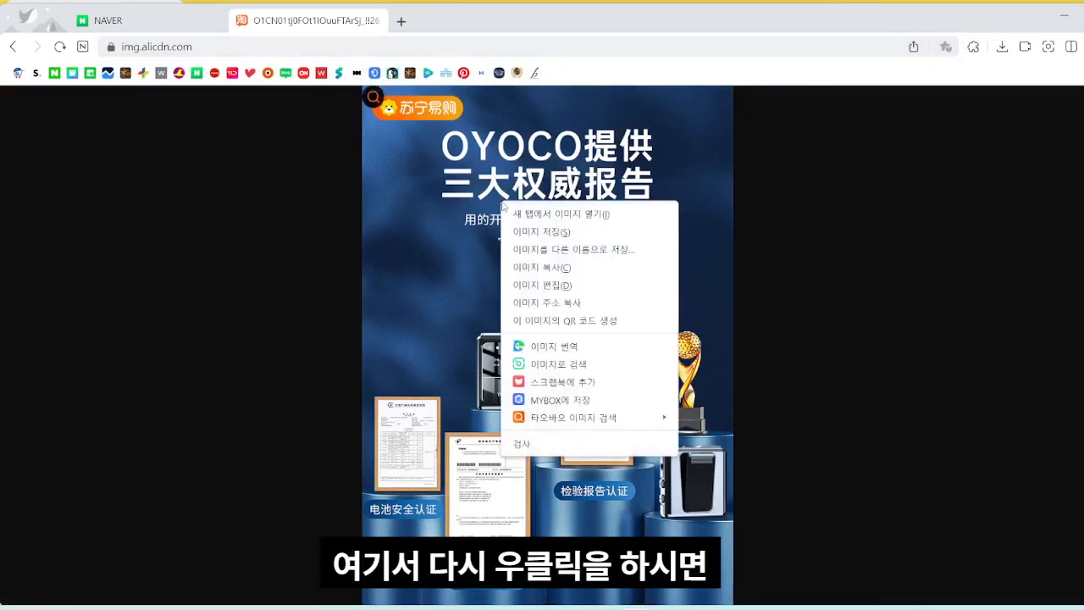
{"action": "left_click", "coordinate": [575, 352]}
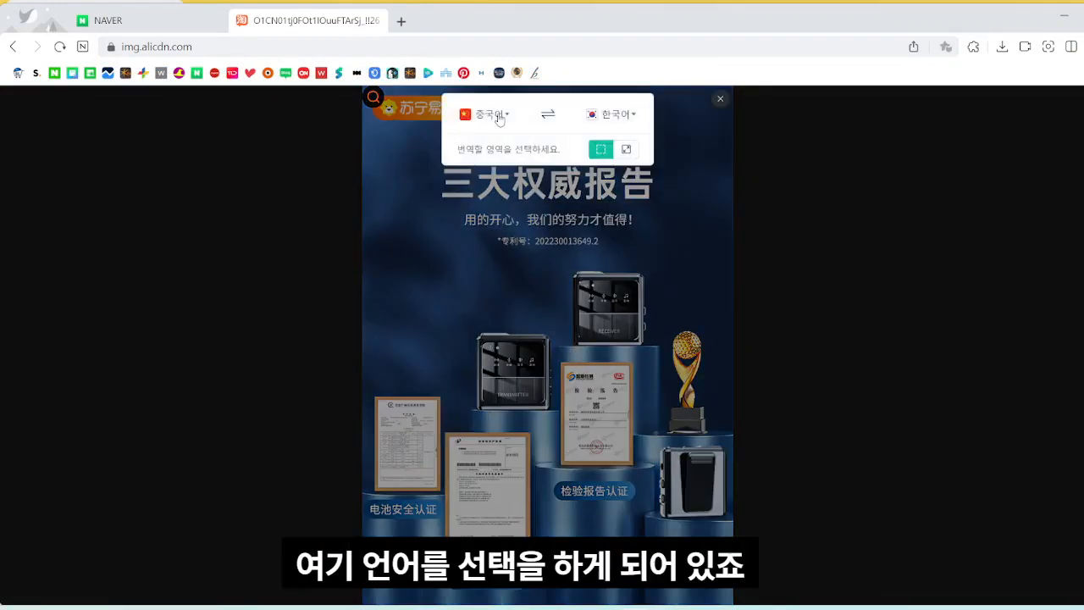
Switch the source language to Korean, and set the translation back to Chinese into Korean.
{"action": "left_click", "coordinate": [488, 114]}
{"action": "left_click", "coordinate": [495, 133]}
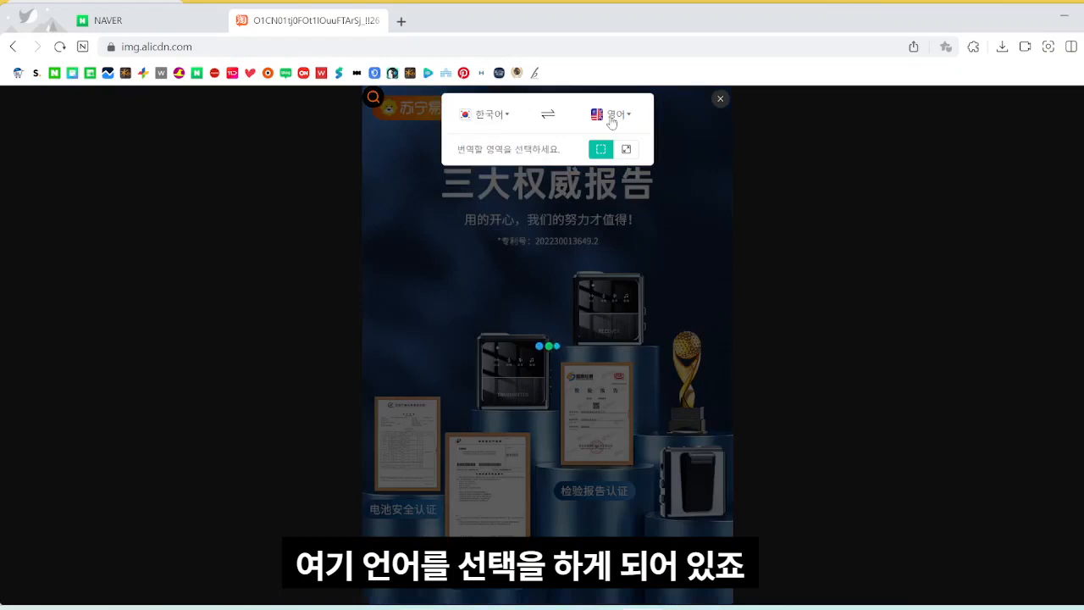
{"action": "left_click", "coordinate": [483, 115]}
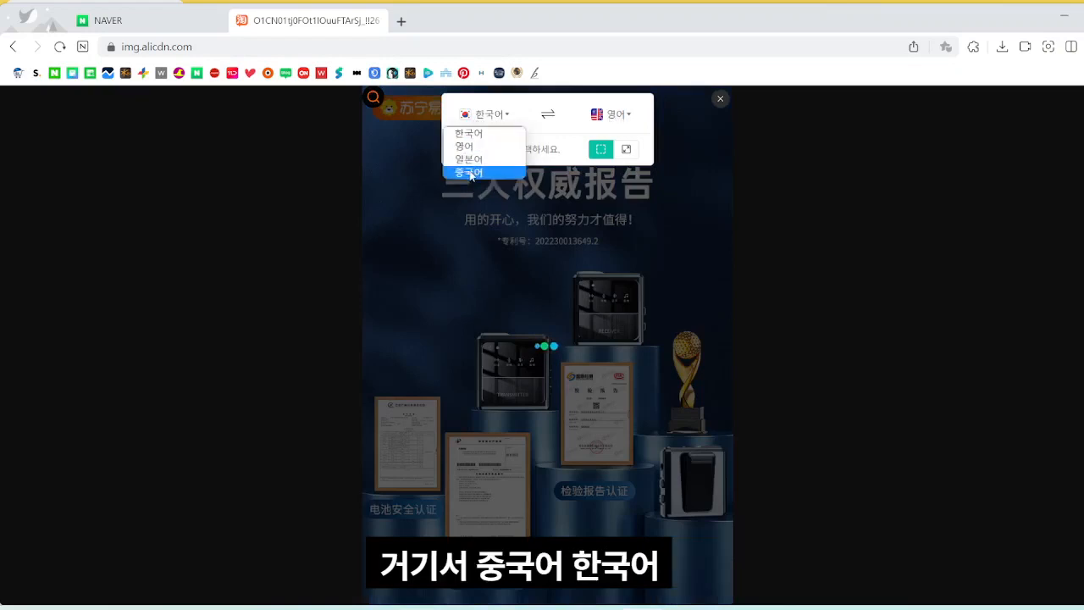
{"action": "left_click", "coordinate": [476, 172]}
{"action": "left_click", "coordinate": [612, 115]}
{"action": "left_click", "coordinate": [613, 135]}
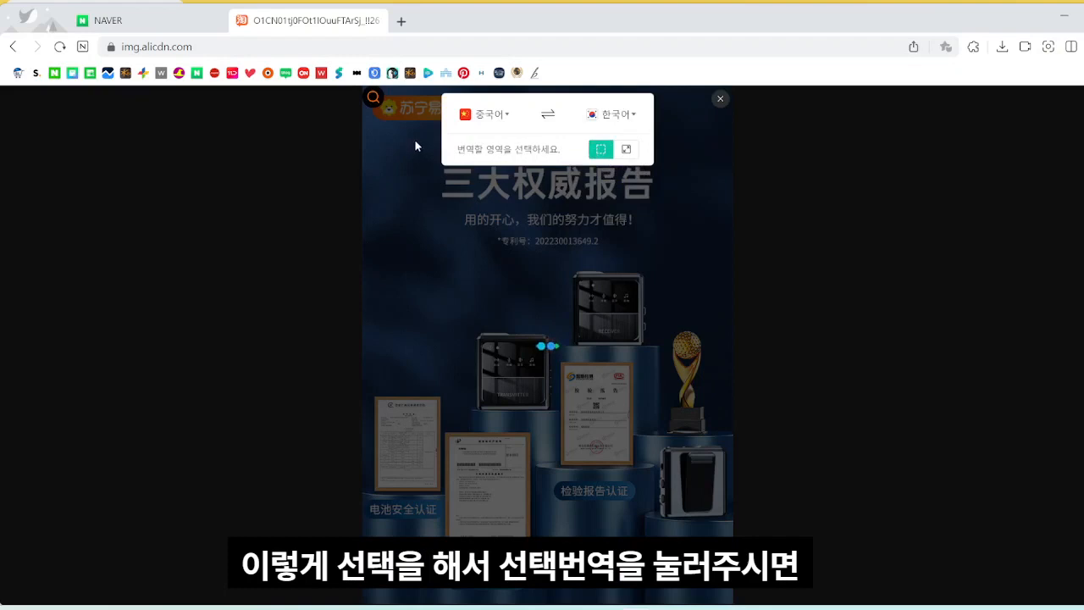
Translate the two-line headline and each half of the subtitle beneath it as separately selected areas.
{"action": "left_click_drag", "start_coordinate": [414, 138], "coordinate": [666, 209]}
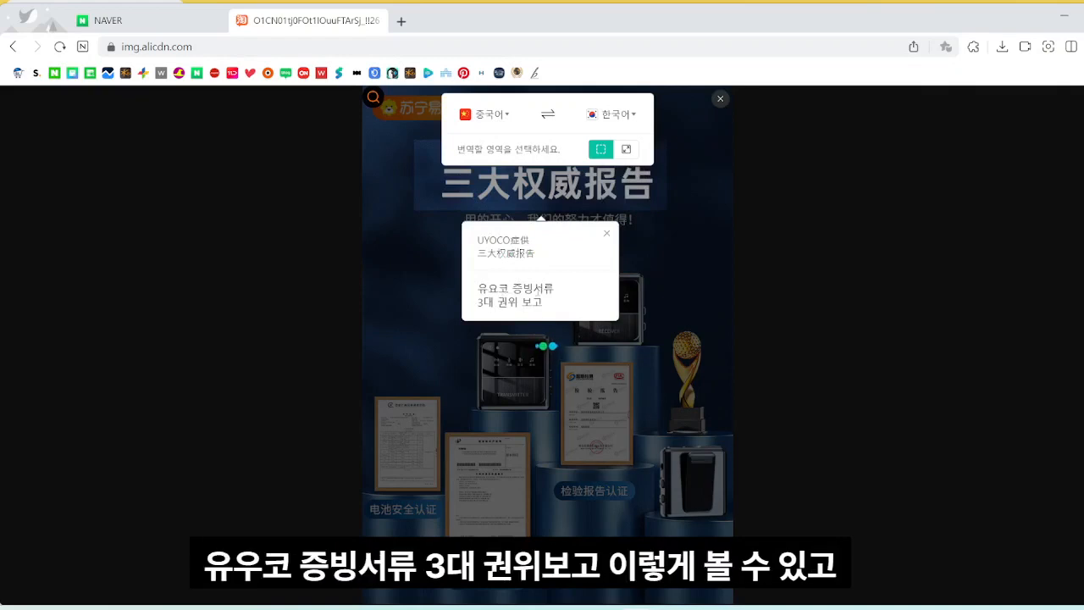
{"action": "left_click", "coordinate": [677, 229]}
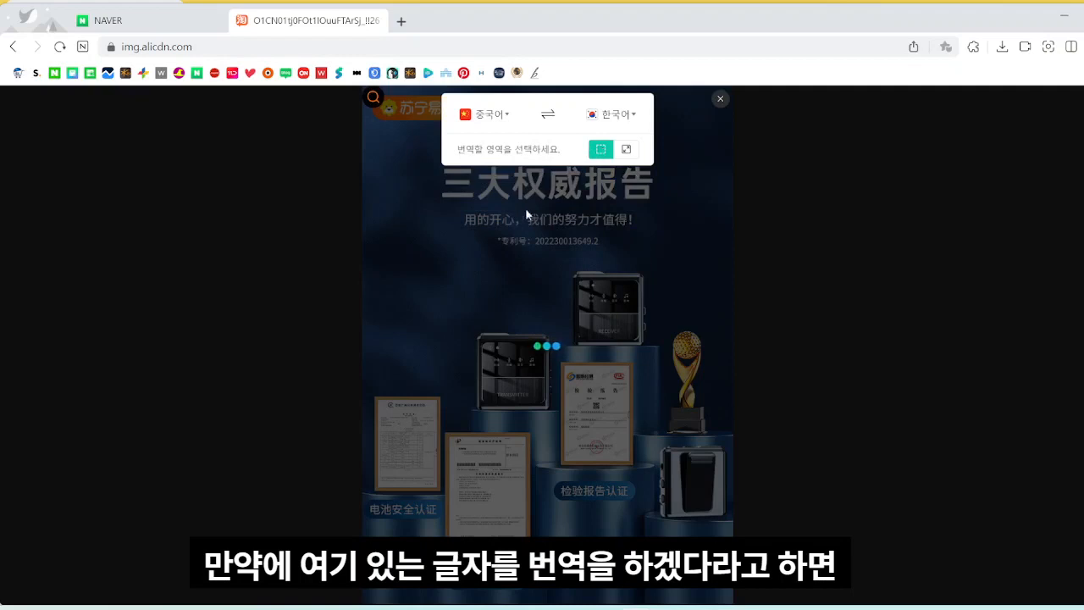
{"action": "left_click_drag", "start_coordinate": [522, 206], "coordinate": [642, 229]}
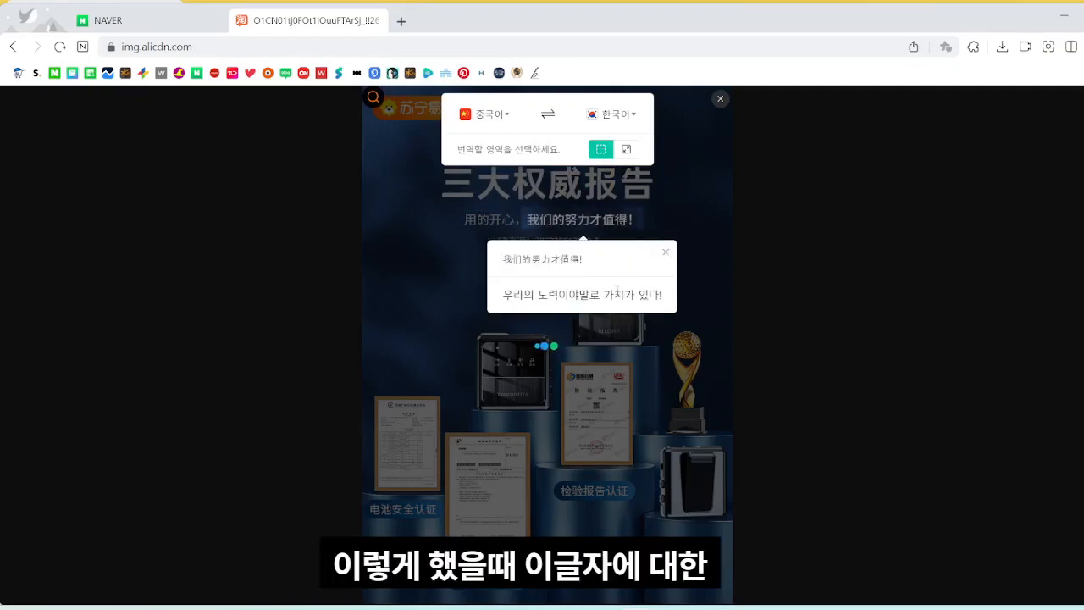
{"action": "left_click", "coordinate": [715, 296]}
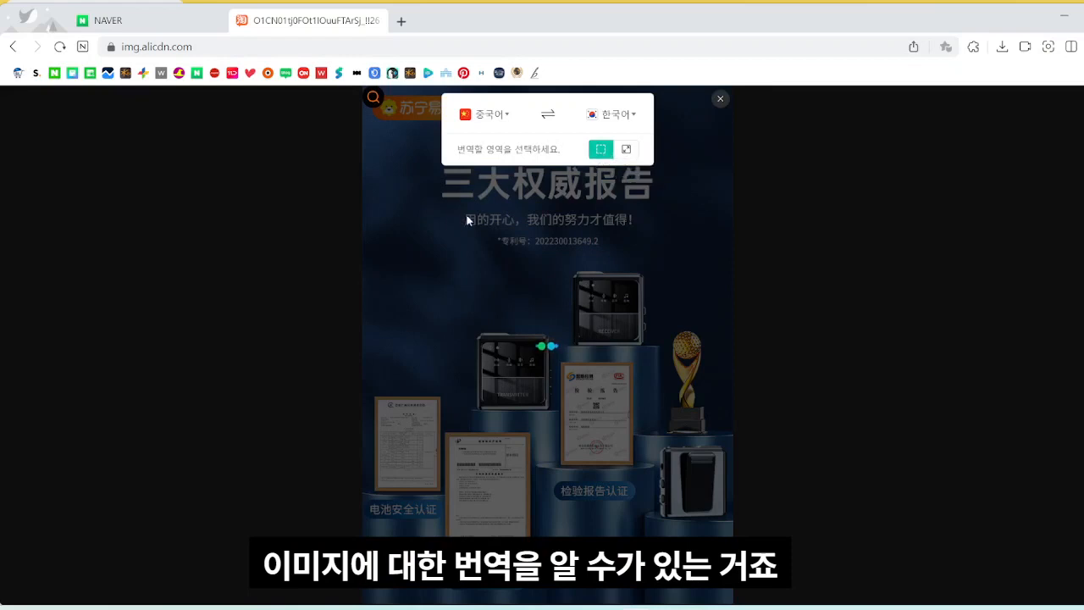
{"action": "left_click_drag", "start_coordinate": [466, 220], "coordinate": [524, 235]}
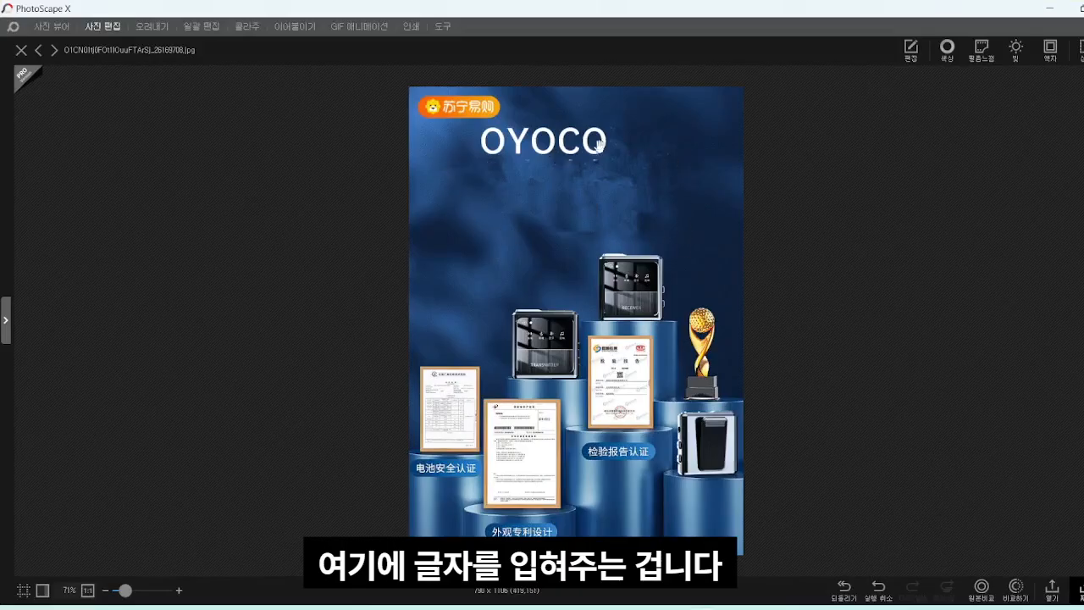
In PhotoScape X, add a text object to the retouched image and place it just beneath OYOCO.
{"action": "left_click", "coordinate": [908, 52]}
{"action": "left_click", "coordinate": [947, 53]}
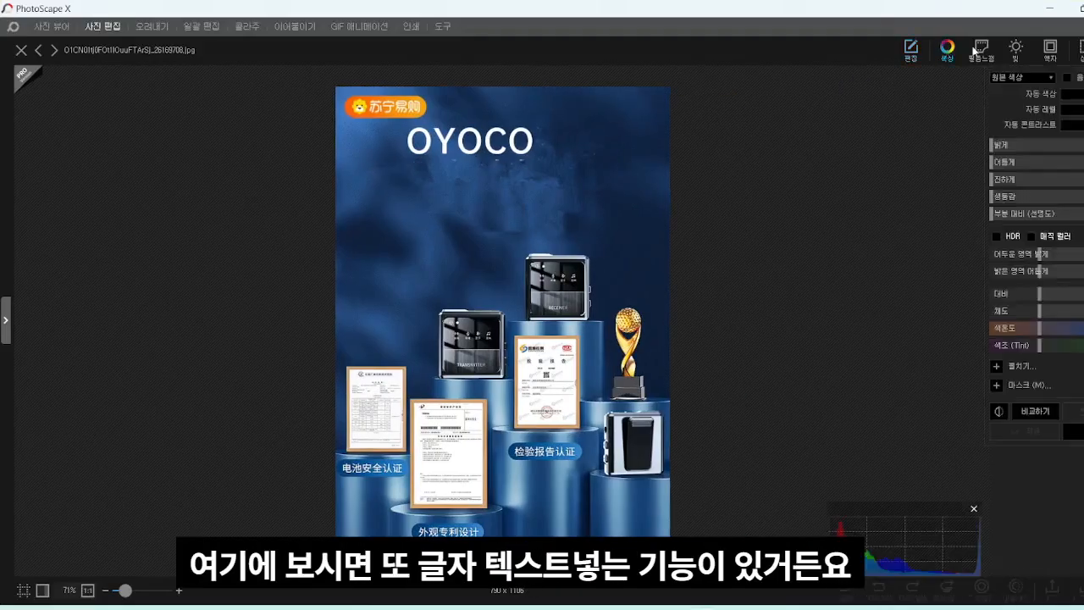
{"action": "left_click", "coordinate": [983, 48]}
{"action": "left_click", "coordinate": [1016, 48]}
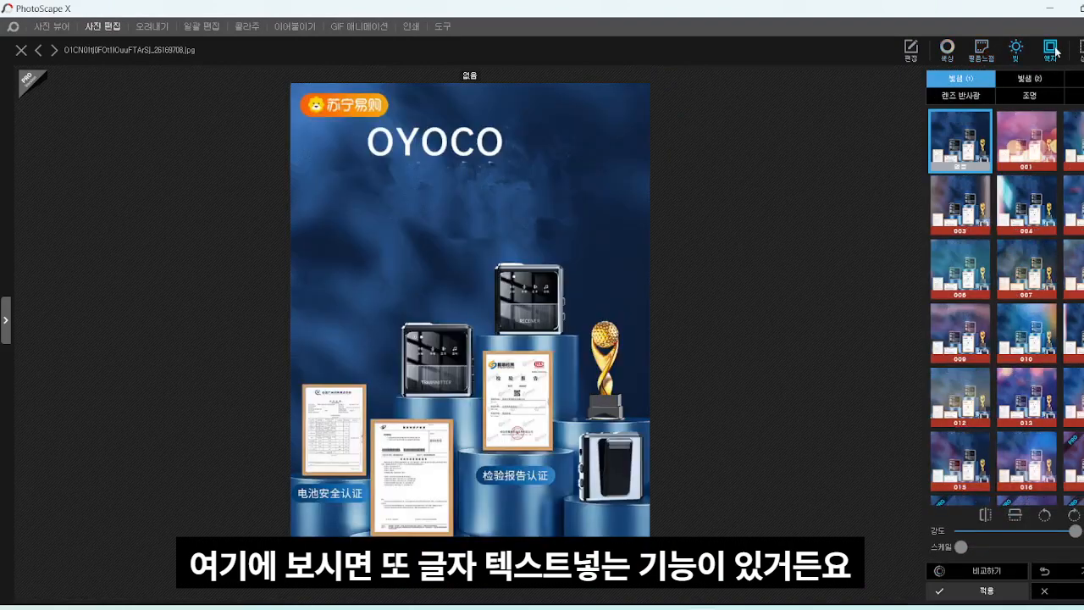
{"action": "left_click", "coordinate": [1050, 48]}
{"action": "left_click", "coordinate": [1080, 50]}
{"action": "left_click", "coordinate": [984, 53]}
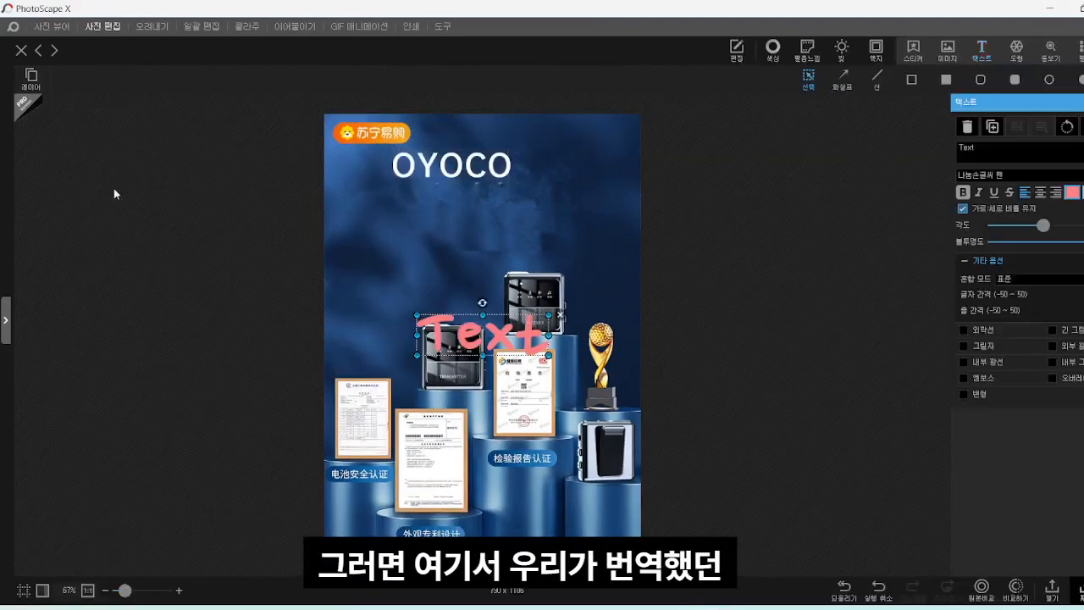
{"action": "left_click_drag", "start_coordinate": [464, 318], "coordinate": [399, 195]}
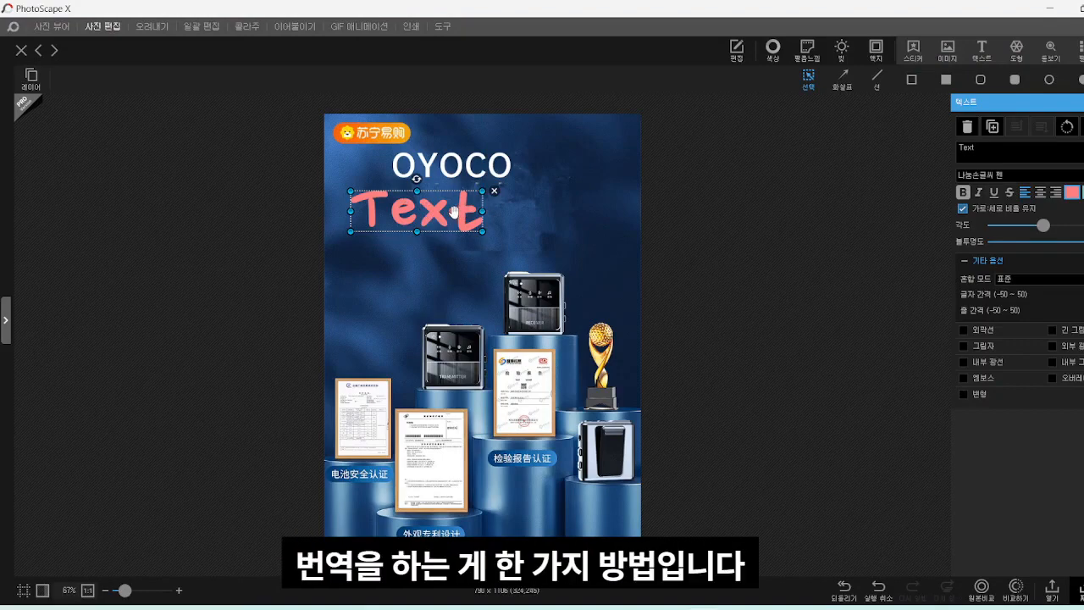
Replace the placeholder wording of the text object with "즐겁게 사용".
{"action": "left_click", "coordinate": [1013, 160]}
{"action": "key", "text": "BackSpace"}
{"action": "key", "text": "BackSpace"}
{"action": "key", "text": "BackSpace"}
{"action": "key", "text": "BackSpace"}
{"action": "type", "text": "즐겁게 사용"}
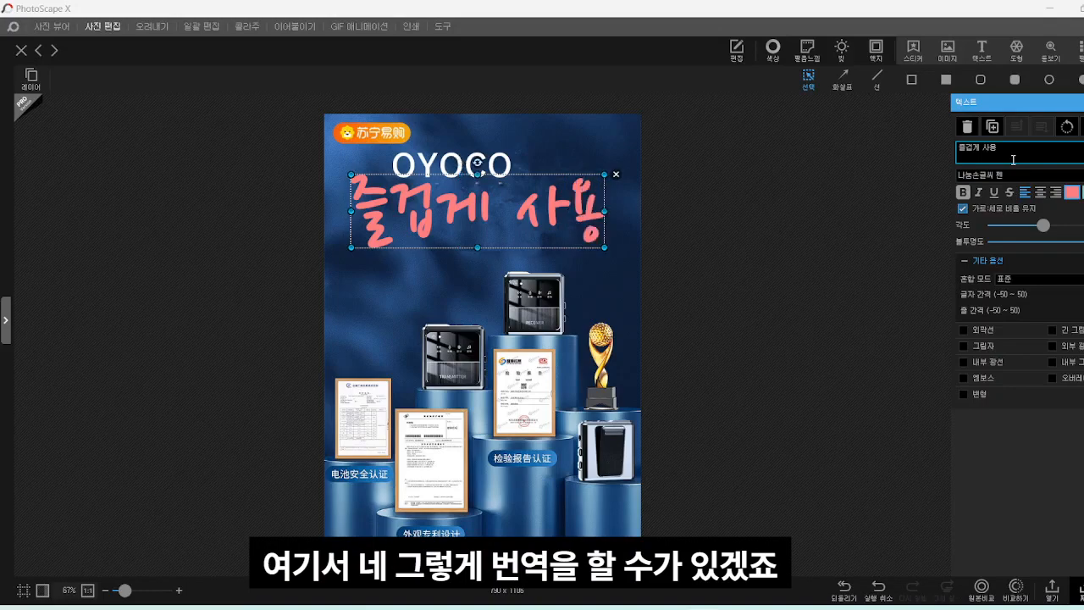
Recolour the "즐겁게 사용" text to a very pale pink and move it slightly down, clear of OYOCO.
{"action": "left_click", "coordinate": [1072, 193]}
{"action": "left_click", "coordinate": [917, 233]}
{"action": "left_click", "coordinate": [854, 253]}
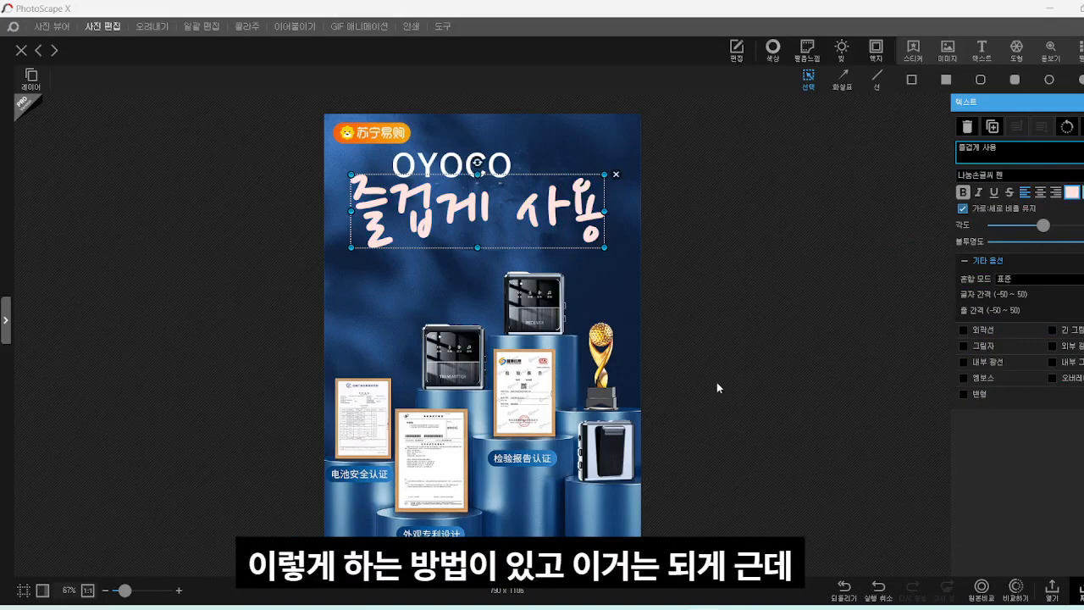
{"action": "left_click_drag", "start_coordinate": [495, 215], "coordinate": [496, 230]}
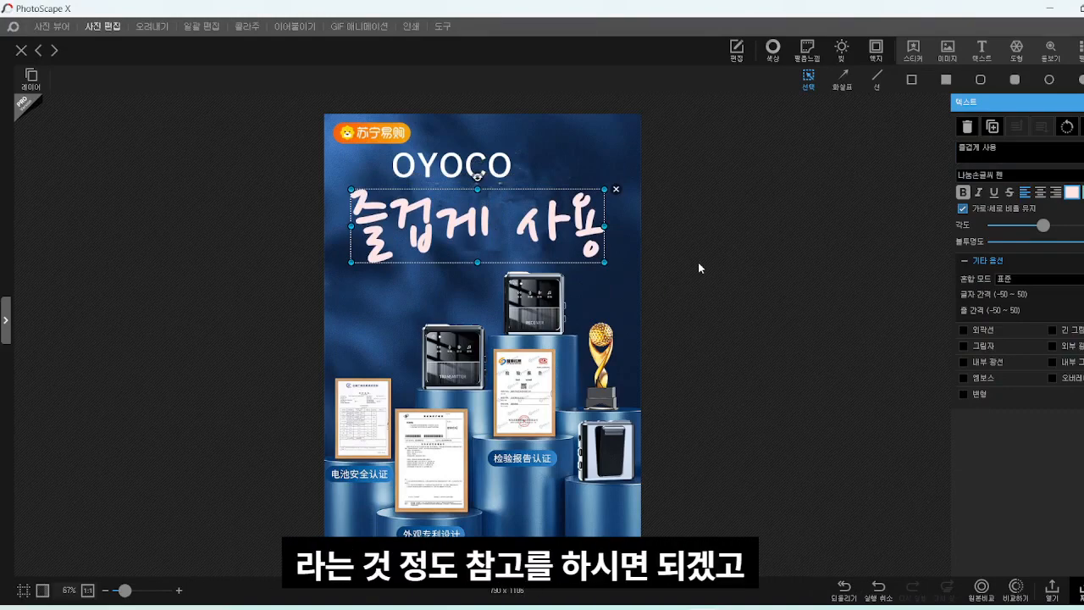
Return to Naver Whale and search for "오후스튜디오" in a new tab.
{"action": "left_click", "coordinate": [1055, 11]}
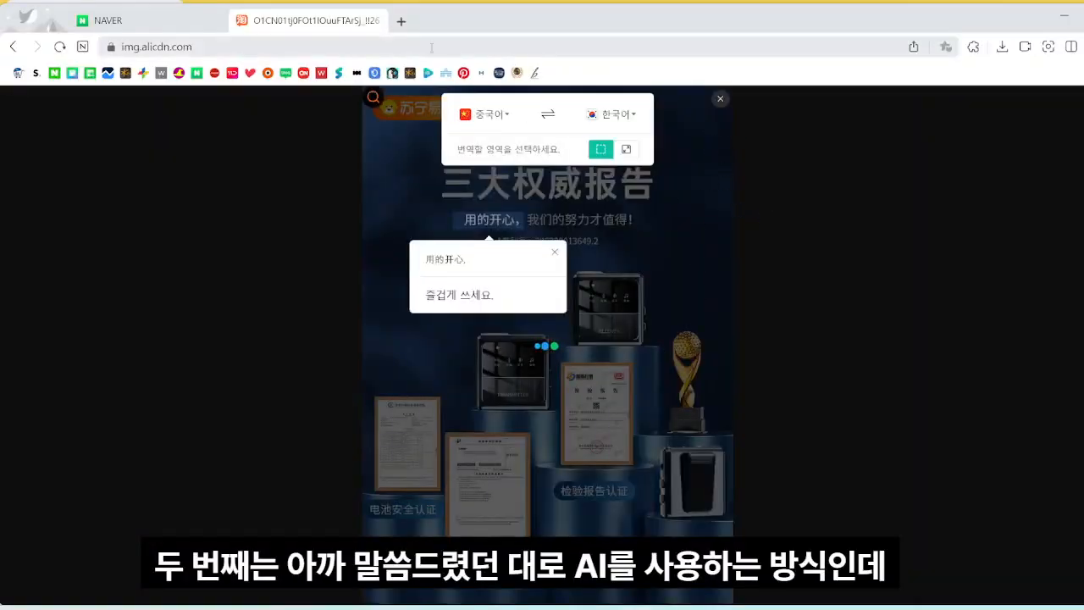
{"action": "left_click", "coordinate": [402, 20]}
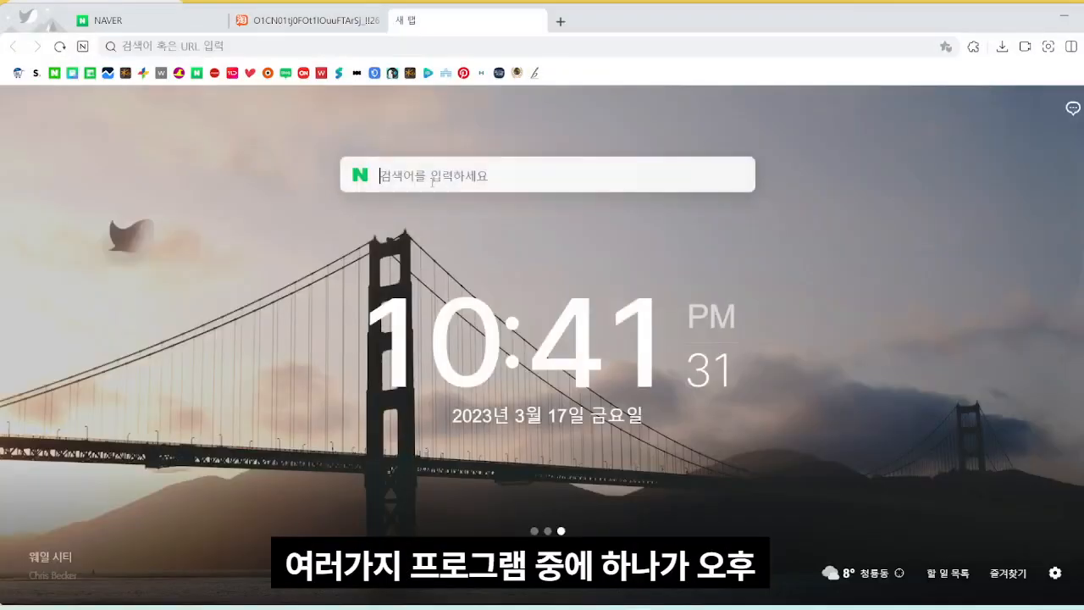
{"action": "type", "text": "오후스튜디오"}
{"action": "key", "text": "Return"}
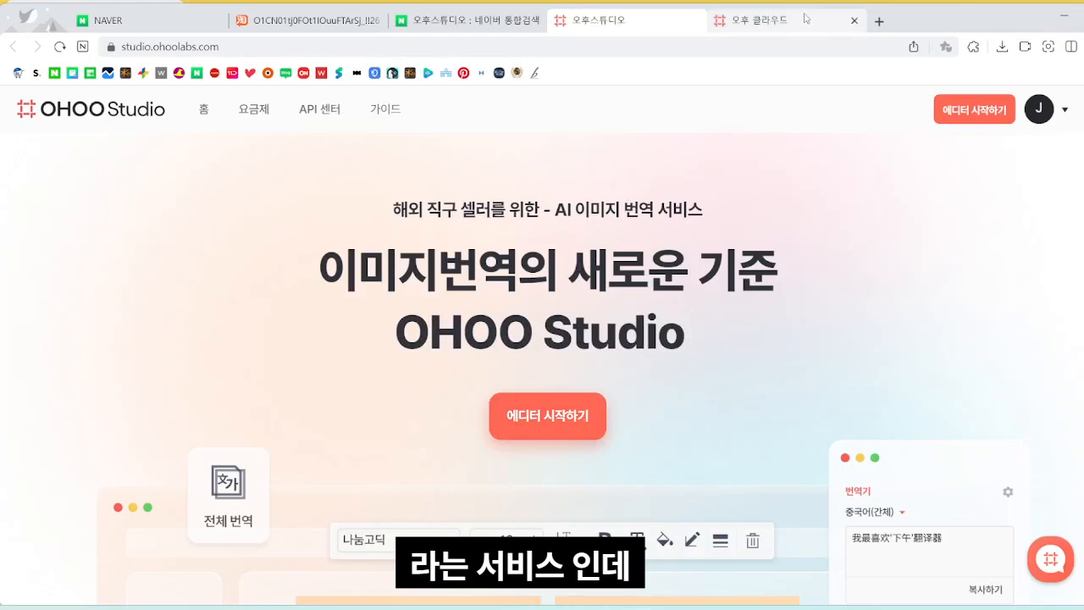
Upload O1CN01tj0FOt1IOuuFTArSj_26169708.jpg from the PC folder to OHOO Cloud and finish the upload.
{"action": "left_click", "coordinate": [753, 19]}
{"action": "left_click", "coordinate": [296, 204]}
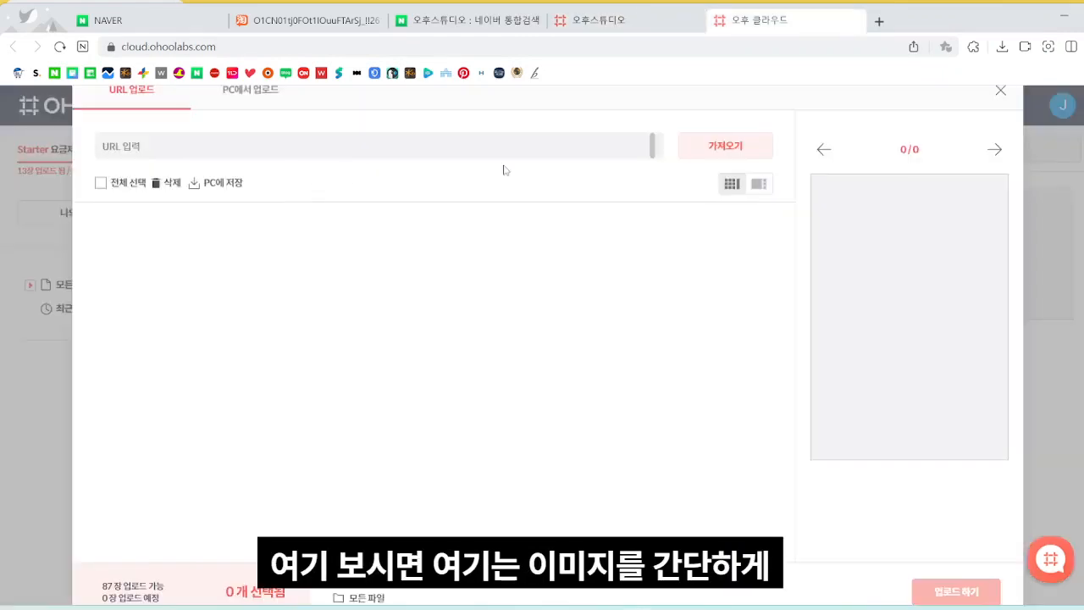
{"action": "left_click", "coordinate": [266, 100]}
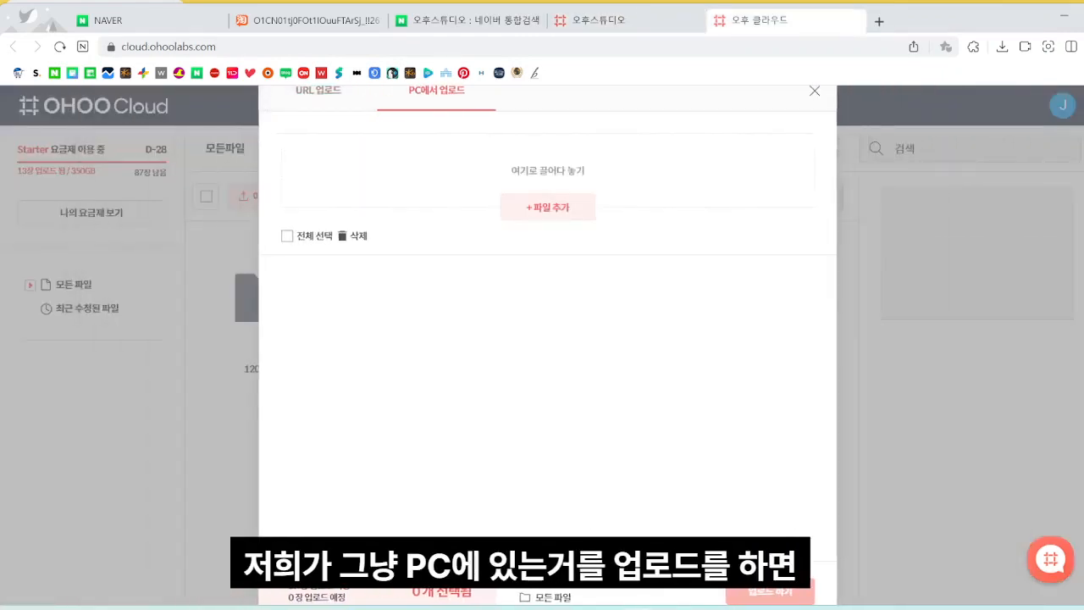
{"action": "key", "text": "alt+Tab"}
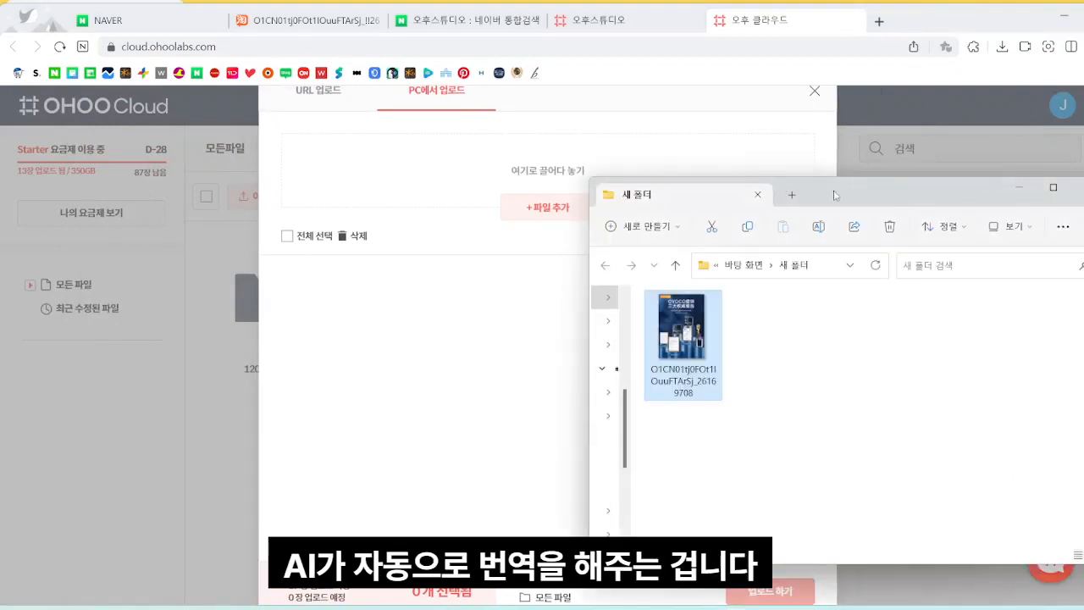
{"action": "left_click_drag", "start_coordinate": [835, 192], "coordinate": [836, 176]}
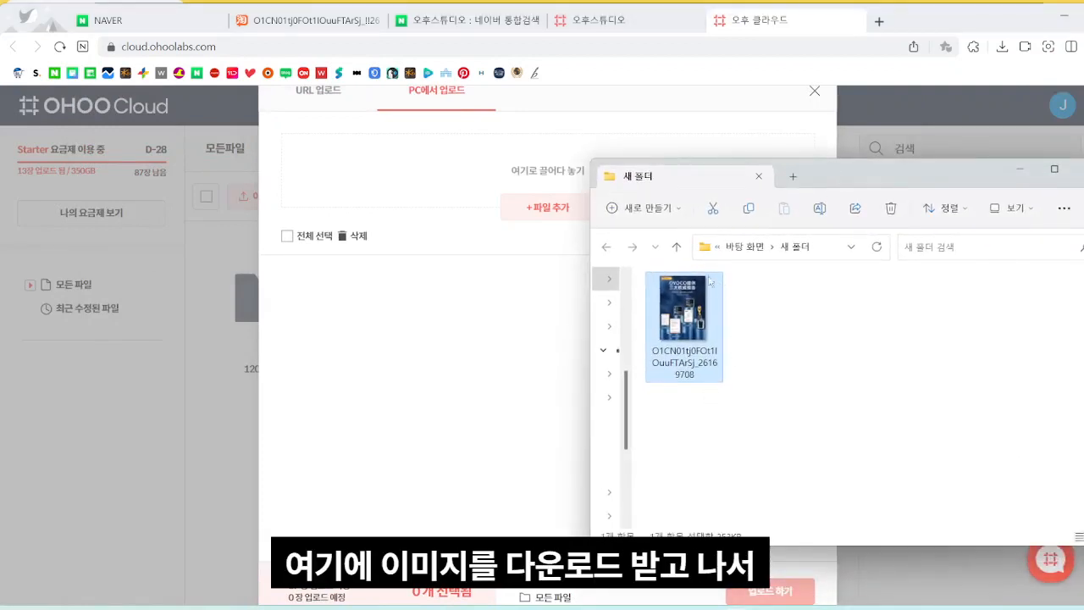
{"action": "left_click_drag", "start_coordinate": [688, 325], "coordinate": [429, 175]}
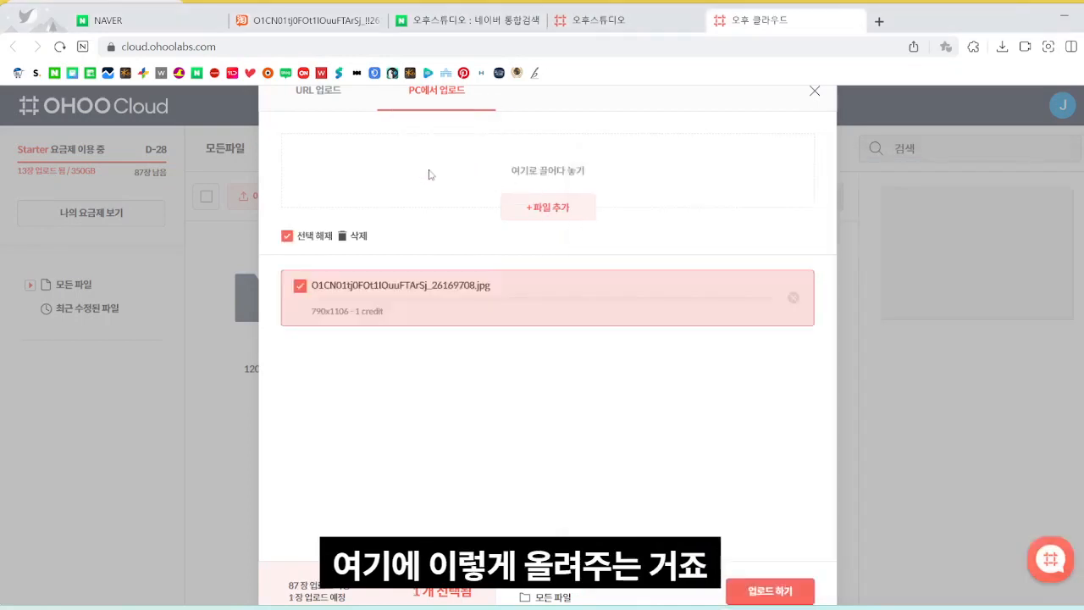
{"action": "left_click", "coordinate": [788, 593]}
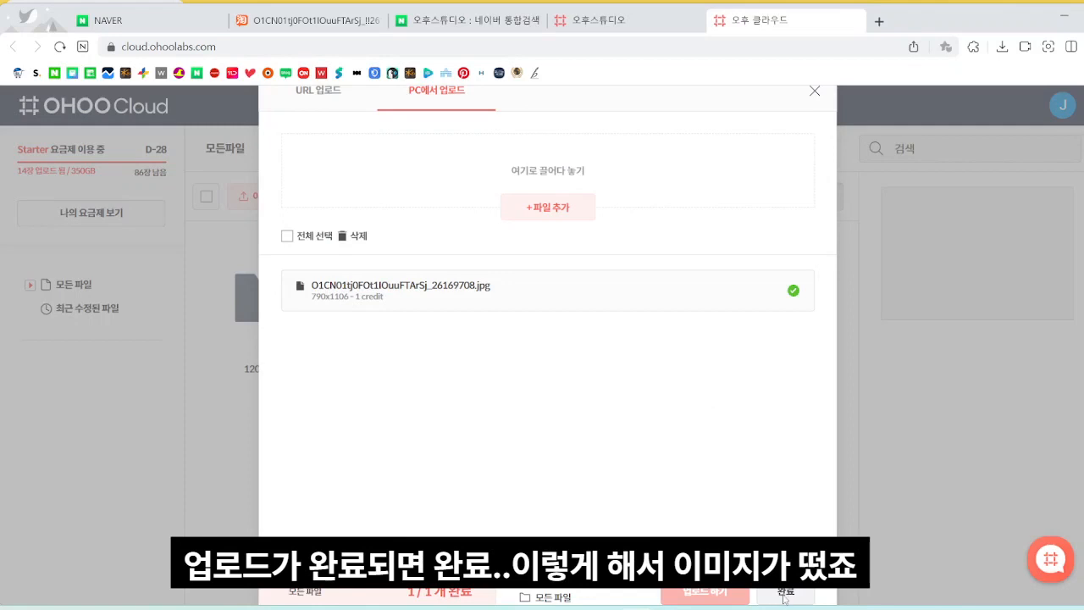
{"action": "left_click", "coordinate": [785, 597]}
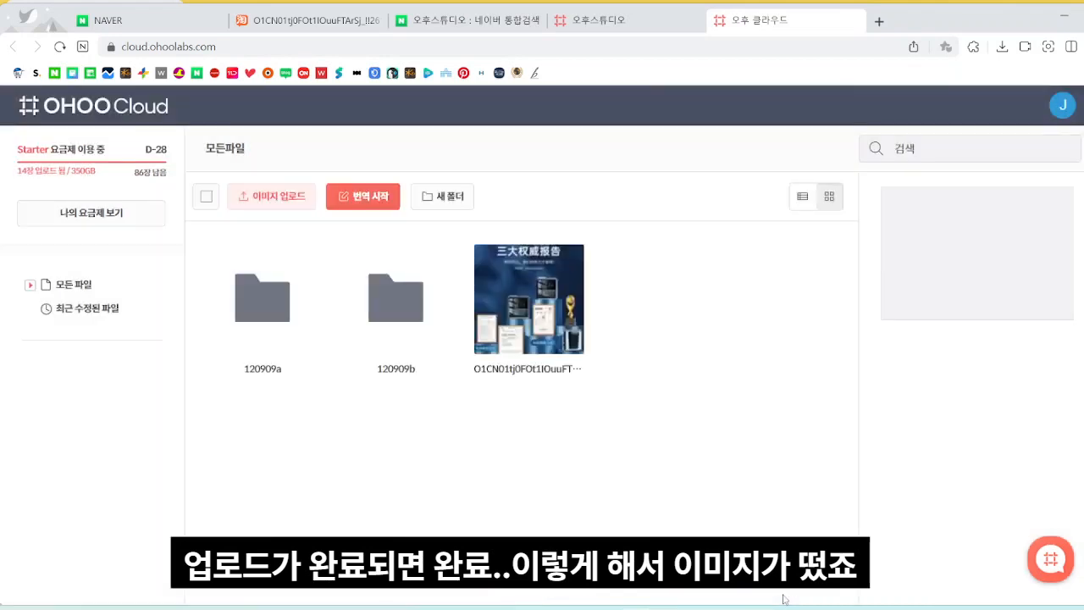
Open the uploaded OYOCO image in OHOO Editor and translate the whole image into Korean.
{"action": "left_click", "coordinate": [559, 281]}
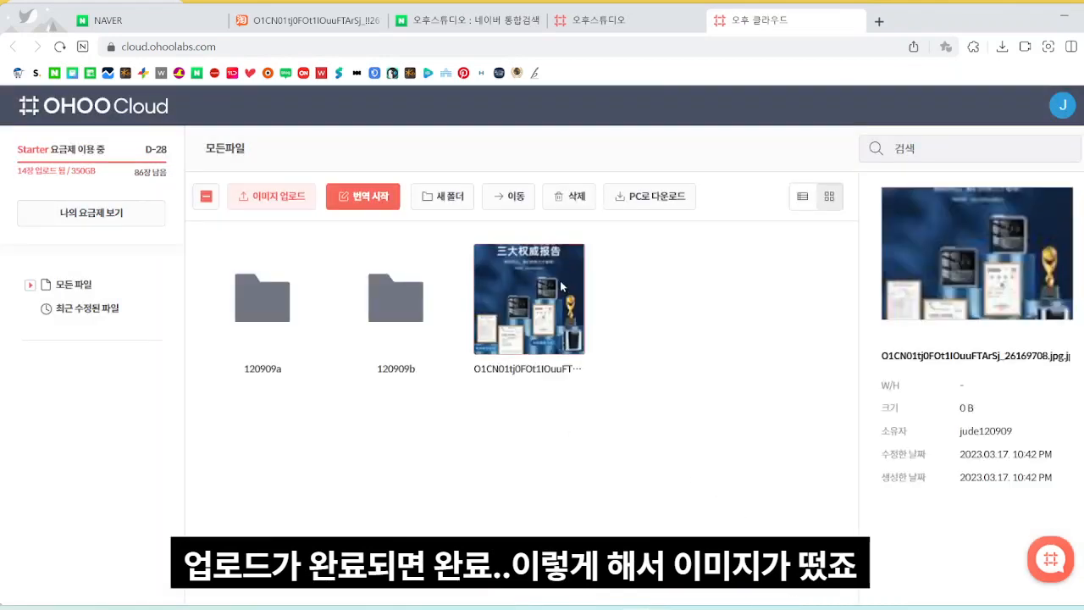
{"action": "left_click", "coordinate": [344, 203]}
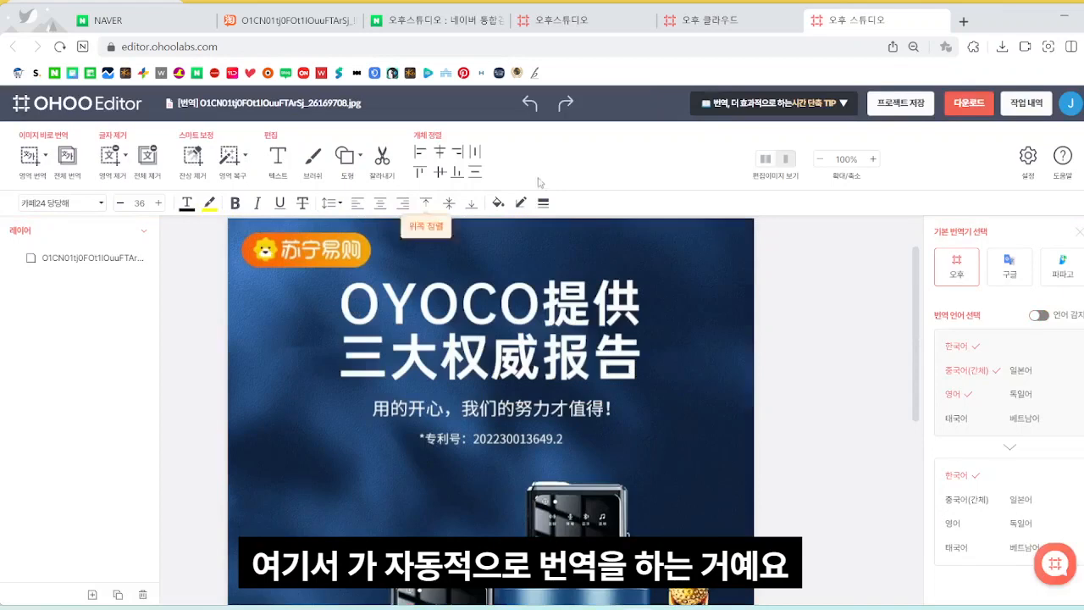
{"action": "left_click", "coordinate": [66, 156]}
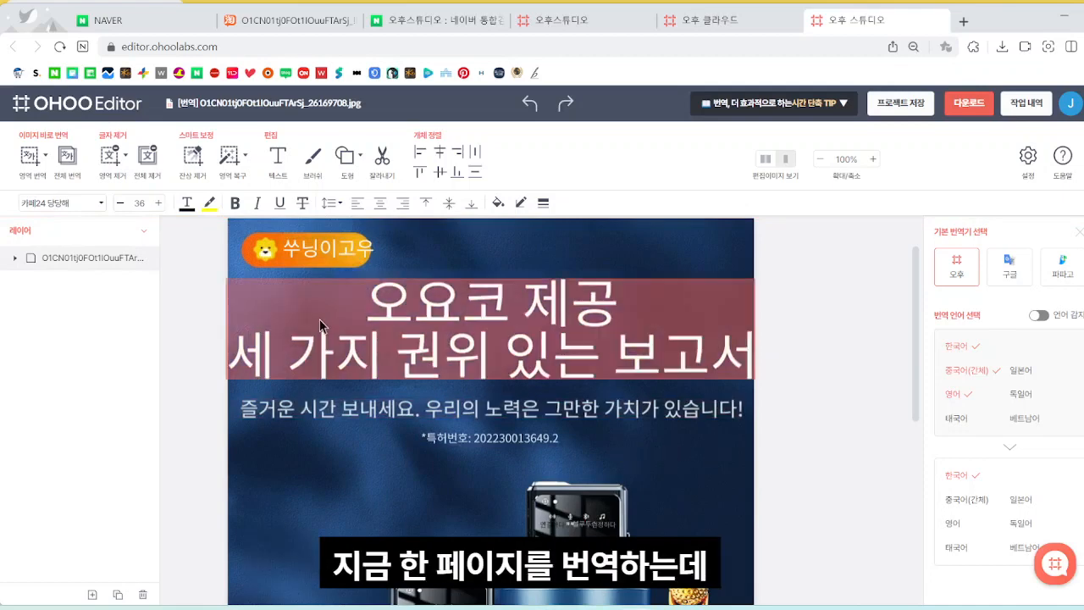
Change the first line of the translated headline to "오요코 지제공", keeping "세 가지 권위 있는 보고서" on the line below.
{"action": "scroll", "coordinate": [316, 344], "scroll_direction": "down", "scroll_amount": 3}
{"action": "scroll", "coordinate": [316, 344], "scroll_direction": "down", "scroll_amount": 3}
{"action": "scroll", "coordinate": [316, 344], "scroll_direction": "up", "scroll_amount": 6}
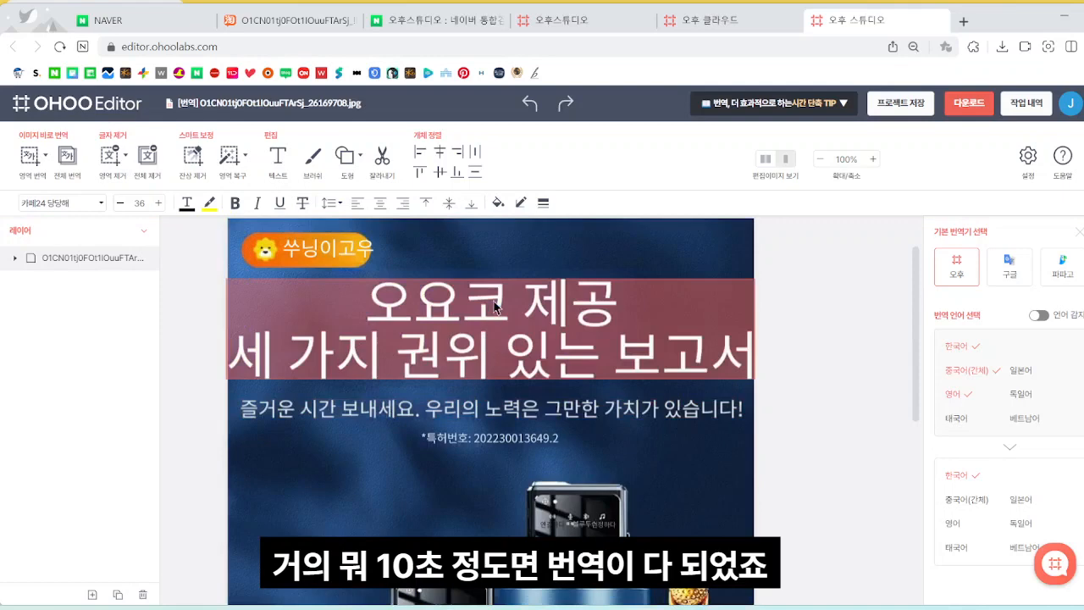
{"action": "left_click", "coordinate": [487, 347]}
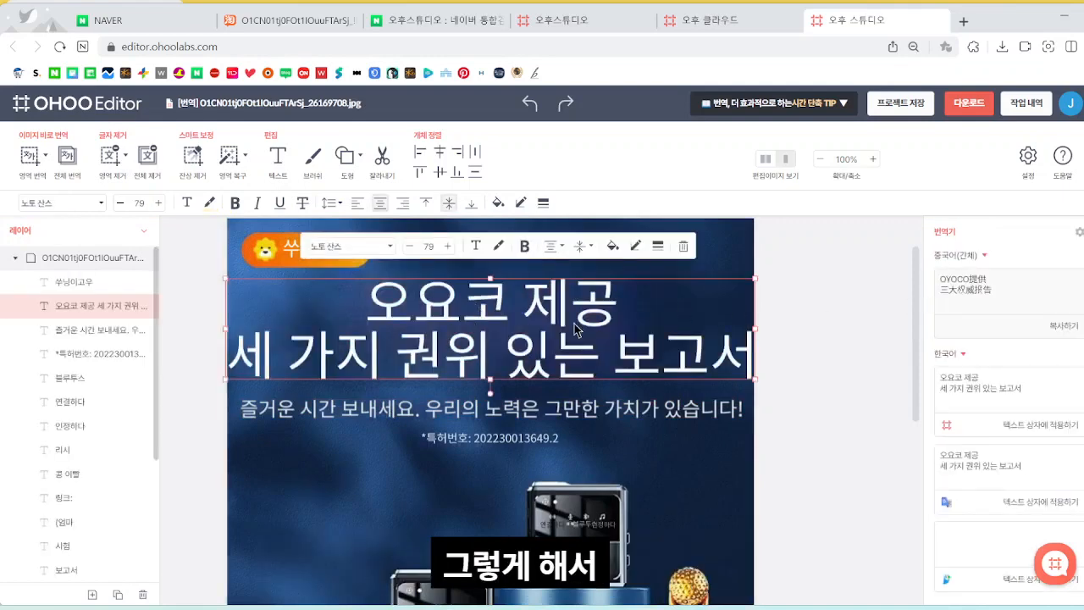
{"action": "left_click", "coordinate": [468, 321]}
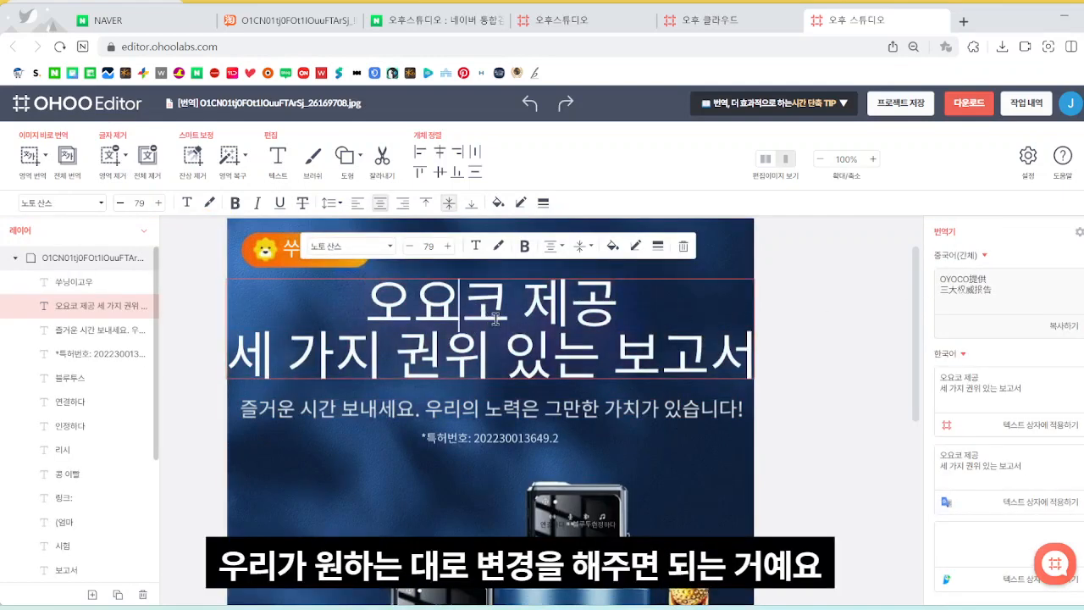
{"action": "left_click", "coordinate": [616, 312]}
{"action": "key", "text": "BackSpace"}
{"action": "key", "text": "BackSpace"}
{"action": "key", "text": "BackSpace"}
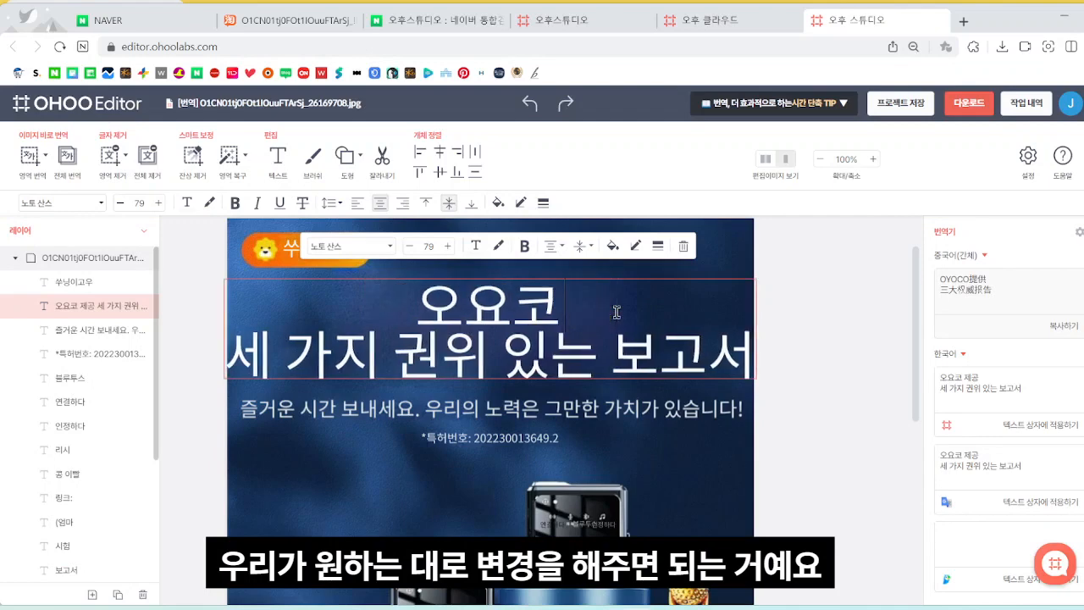
{"action": "type", "text": "지그"}
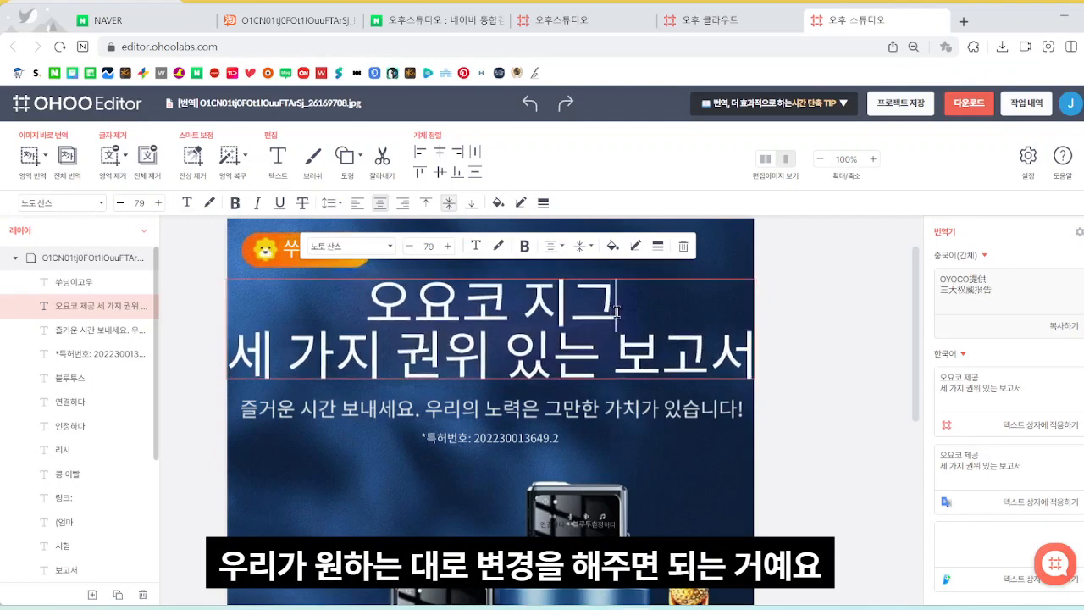
{"action": "key", "text": "BackSpace"}
{"action": "key", "text": "BackSpace"}
{"action": "type", "text": "제공세 가지 권위 있는 보고서"}
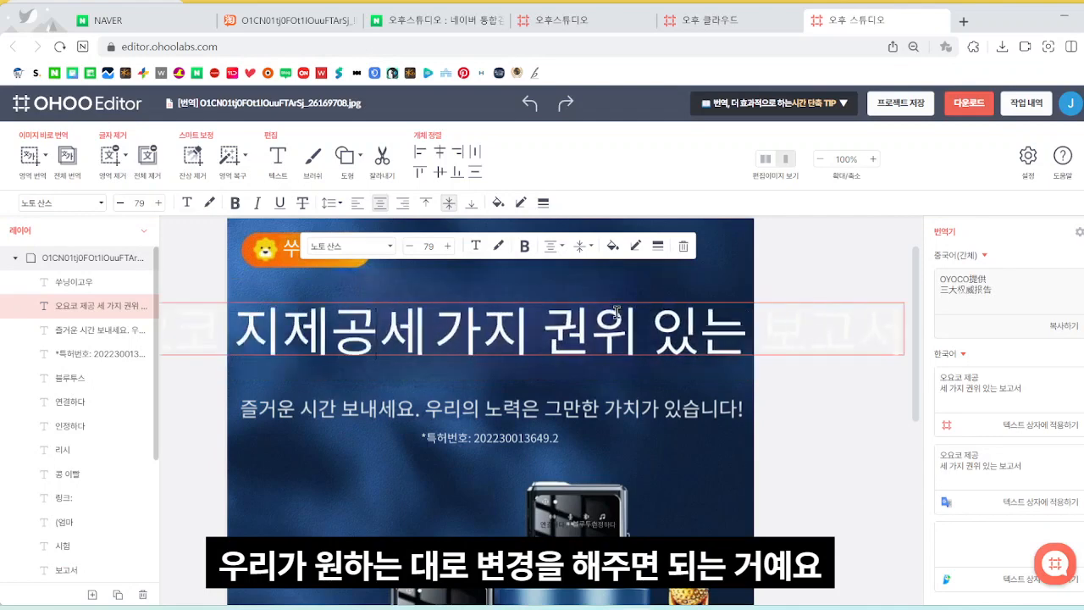
{"action": "key", "text": "Return"}
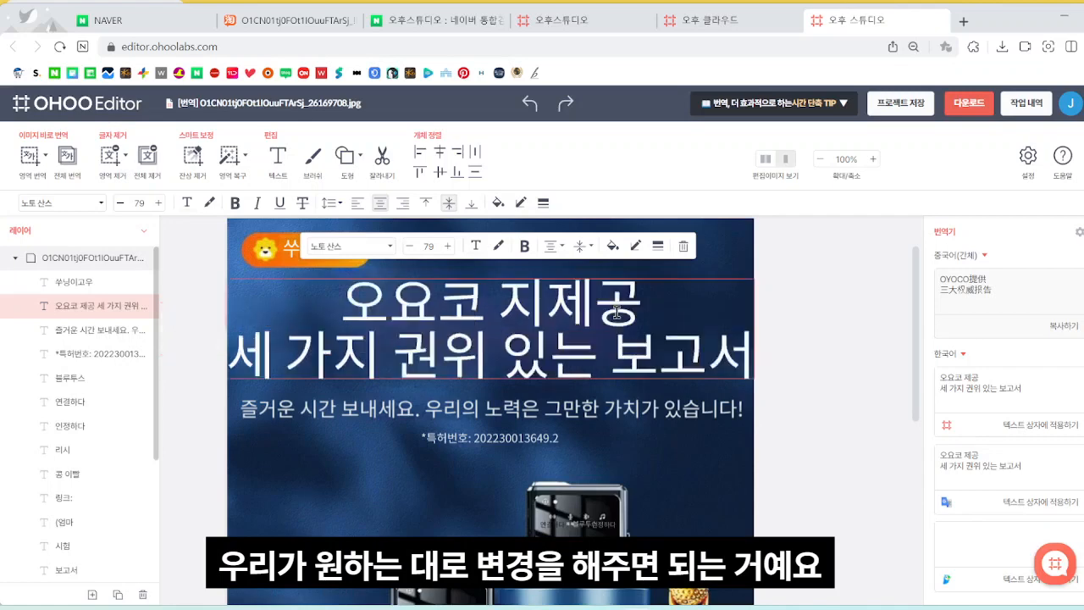
{"action": "left_click", "coordinate": [351, 453]}
Set the font of the two-line headline to 배민 주아체.
{"action": "left_click", "coordinate": [344, 326]}
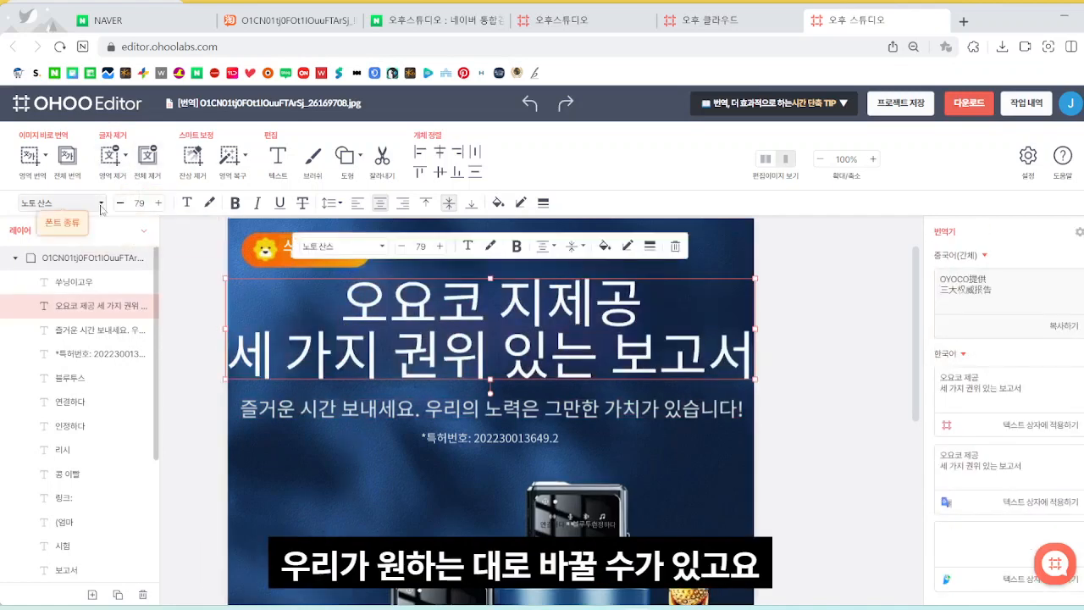
{"action": "left_click", "coordinate": [64, 204]}
{"action": "left_click", "coordinate": [59, 307]}
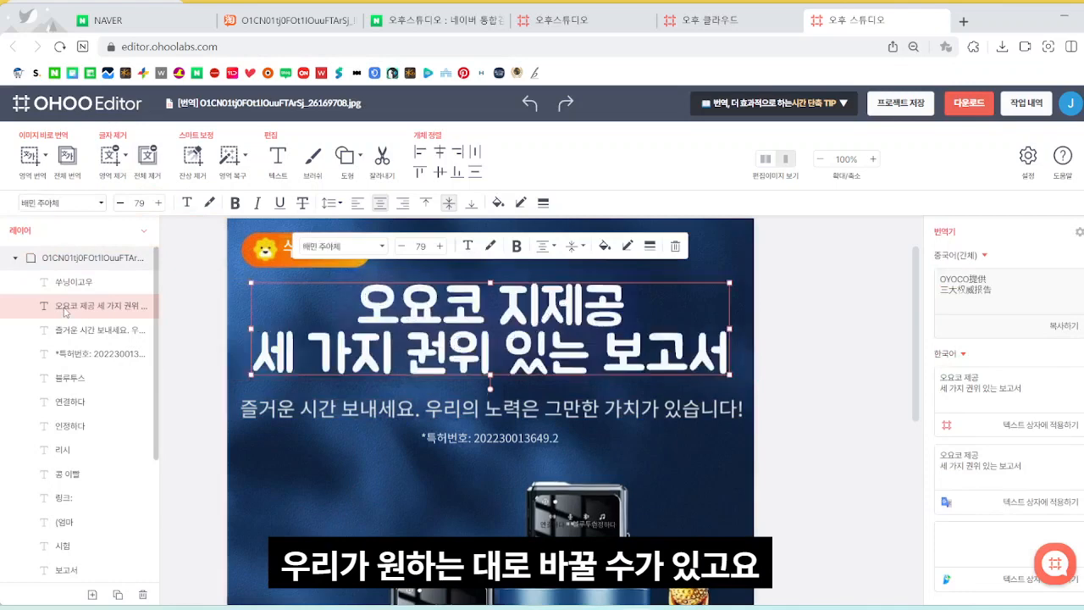
Set the slogan below the headline to the 배민 한나는열한살체 font and delete the patent-number line beneath it.
{"action": "left_click", "coordinate": [360, 415]}
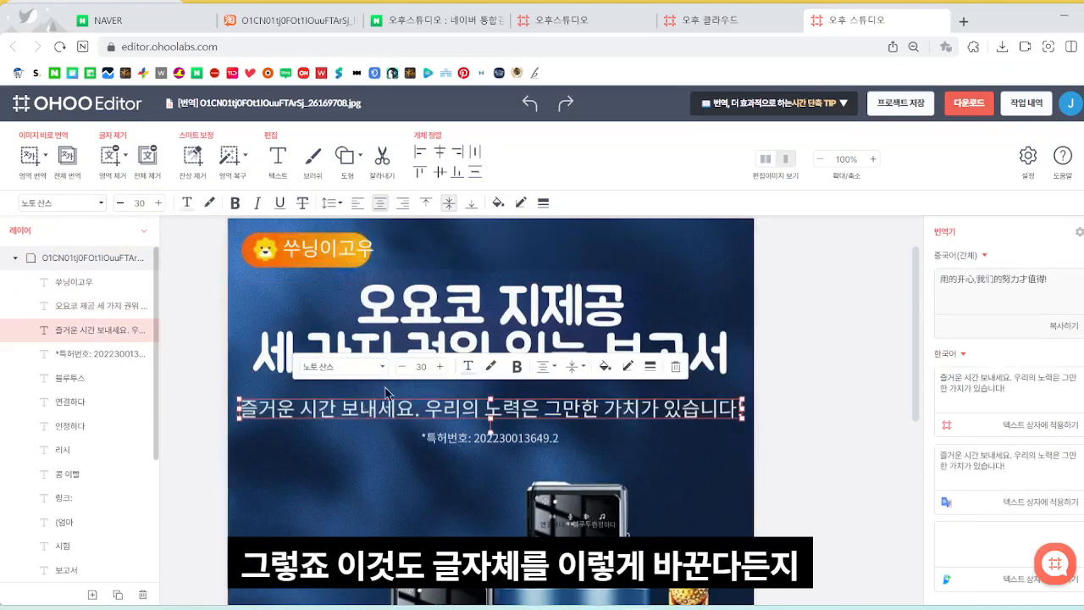
{"action": "left_click", "coordinate": [343, 366]}
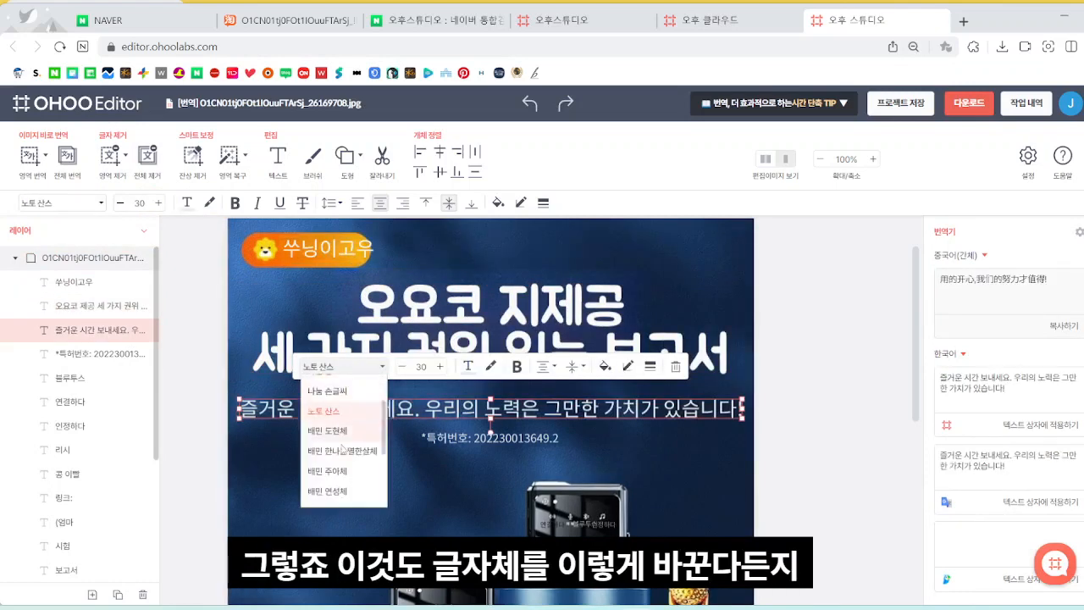
{"action": "left_click", "coordinate": [489, 441]}
{"action": "key", "text": "Delete"}
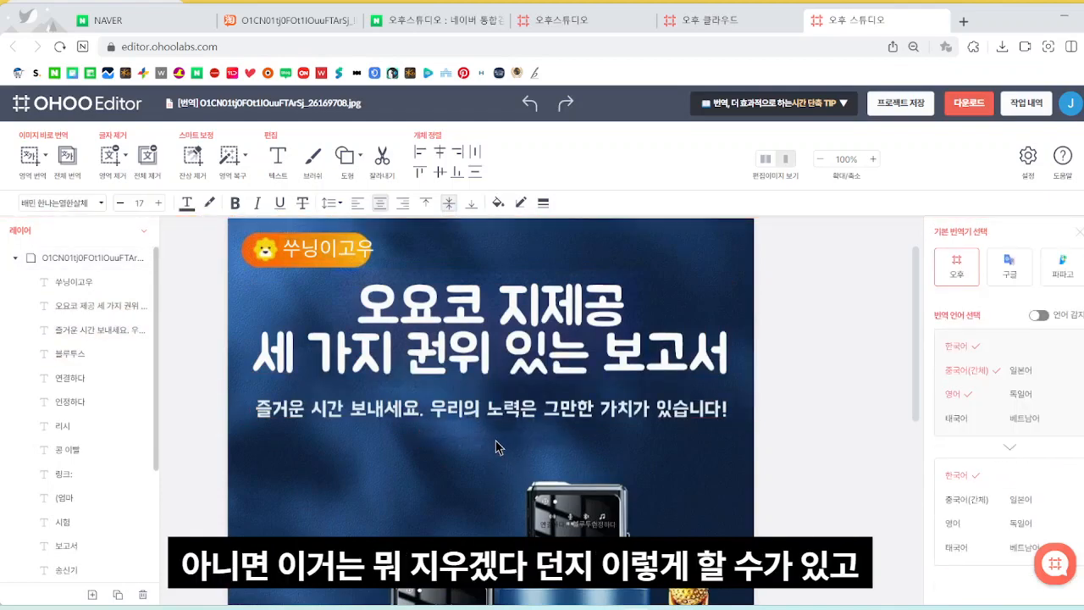
Nudge the "외관특허디자인" label slightly down within its blue badge near the bottom of the image.
{"action": "scroll", "coordinate": [497, 448], "scroll_direction": "down", "scroll_amount": 5}
{"action": "left_click", "coordinate": [378, 501]}
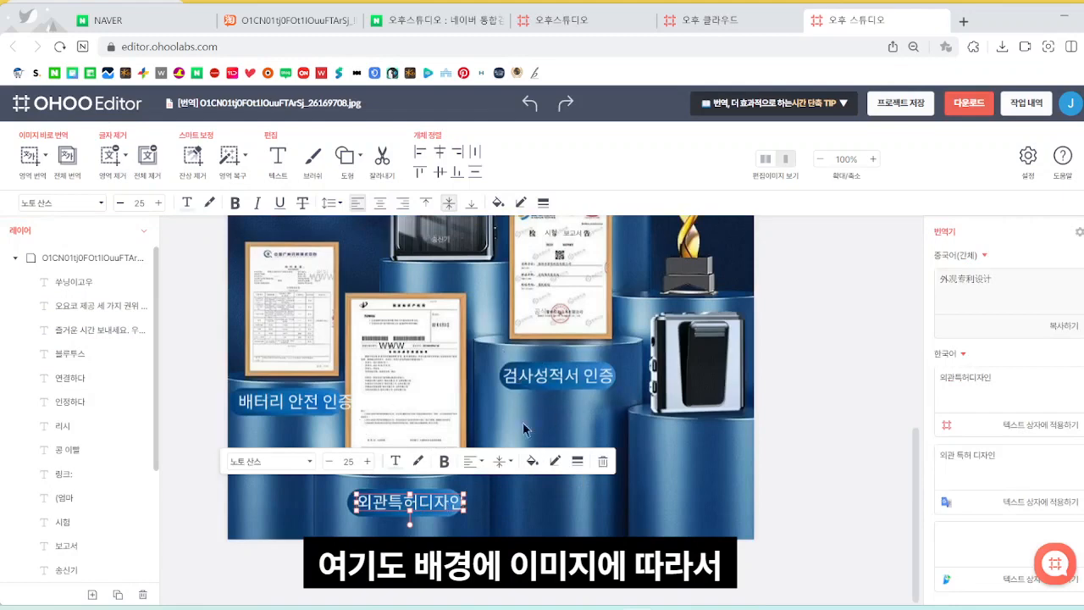
{"action": "left_click", "coordinate": [373, 504]}
{"action": "left_click", "coordinate": [372, 507]}
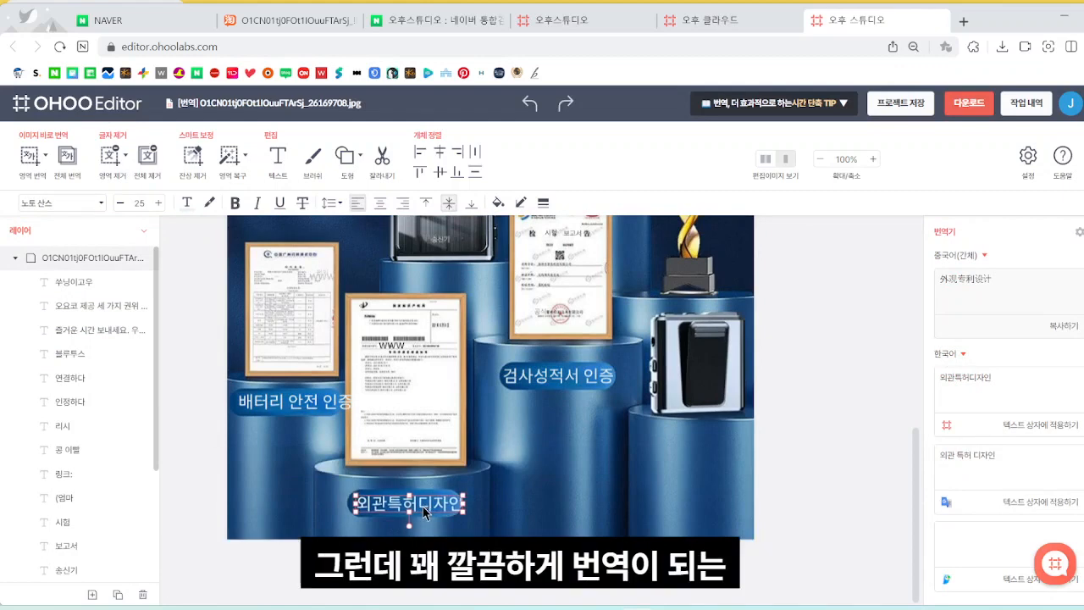
{"action": "scroll", "coordinate": [551, 381], "scroll_direction": "up", "scroll_amount": 10}
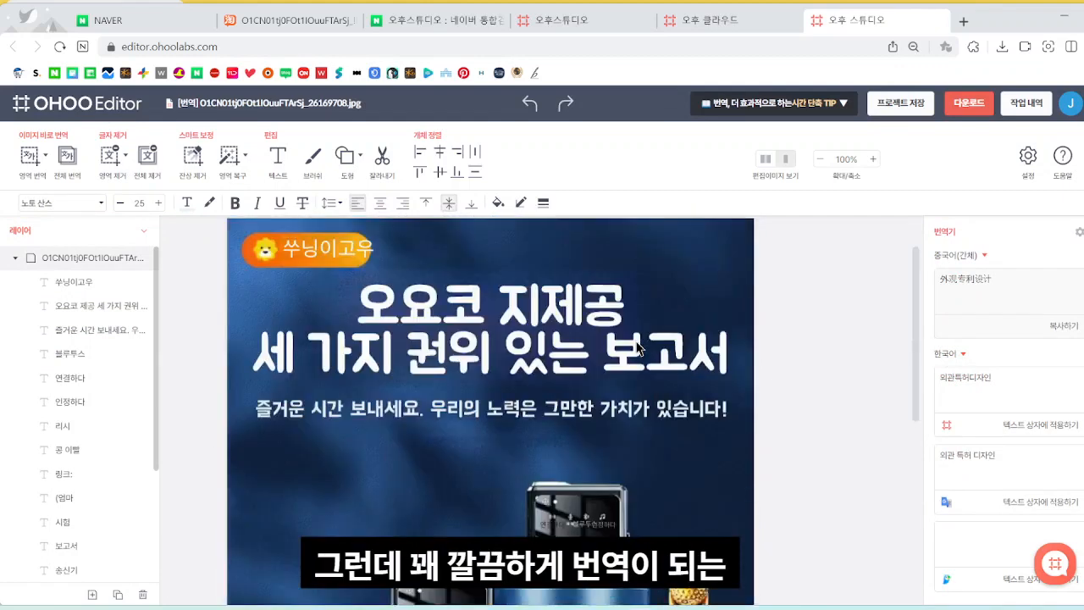
{"action": "left_click", "coordinate": [553, 322]}
{"action": "left_click", "coordinate": [525, 410]}
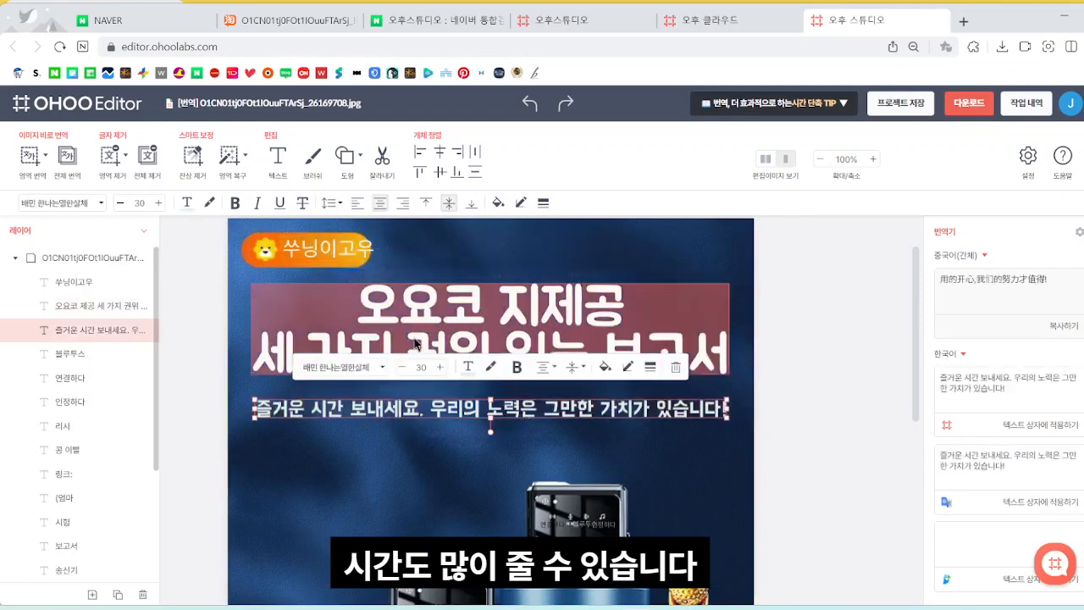
{"action": "left_click", "coordinate": [335, 260]}
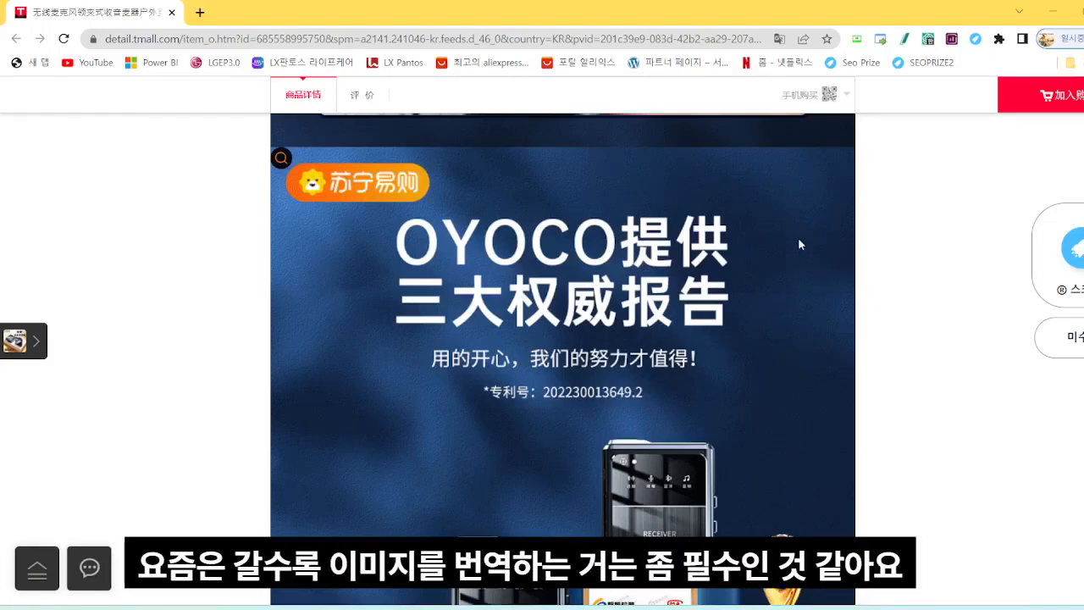
{"action": "scroll", "coordinate": [826, 218], "scroll_direction": "down", "scroll_amount": 3}
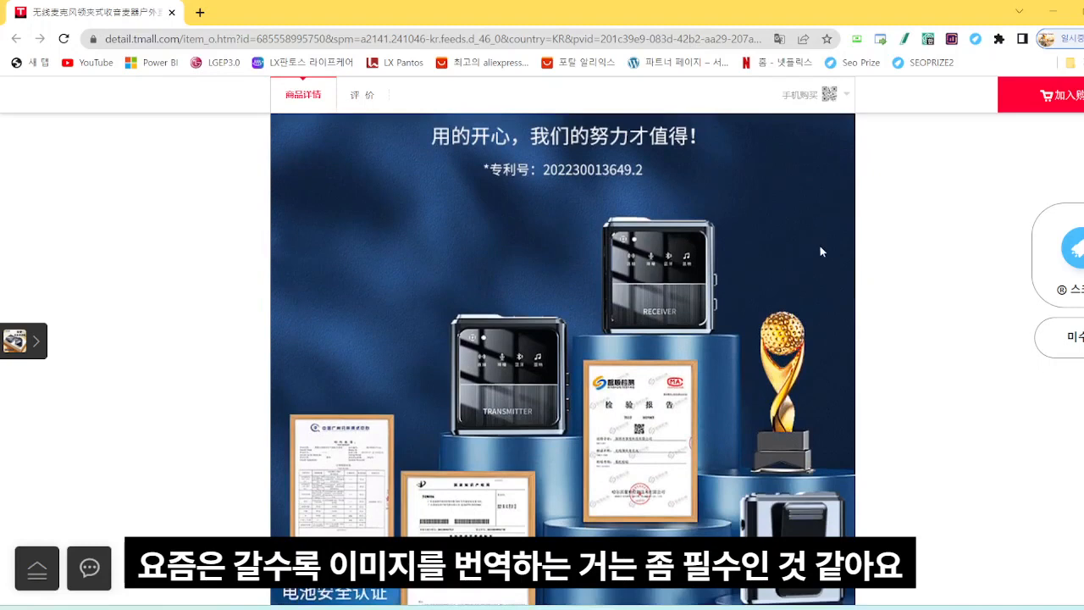
{"action": "scroll", "coordinate": [820, 247], "scroll_direction": "up", "scroll_amount": 3}
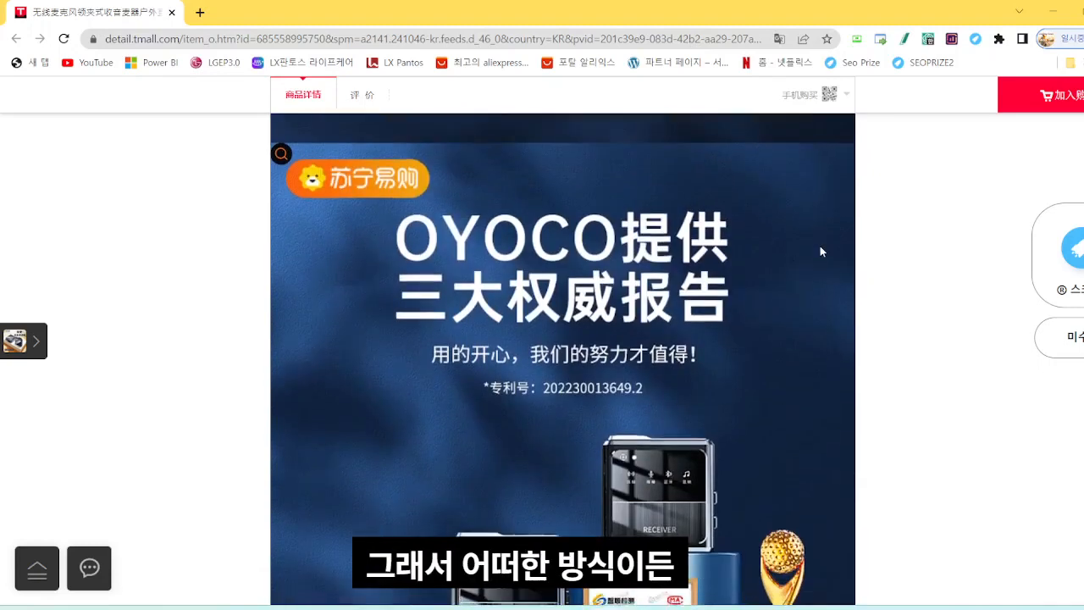
{"action": "scroll", "coordinate": [820, 251], "scroll_direction": "down", "scroll_amount": 2}
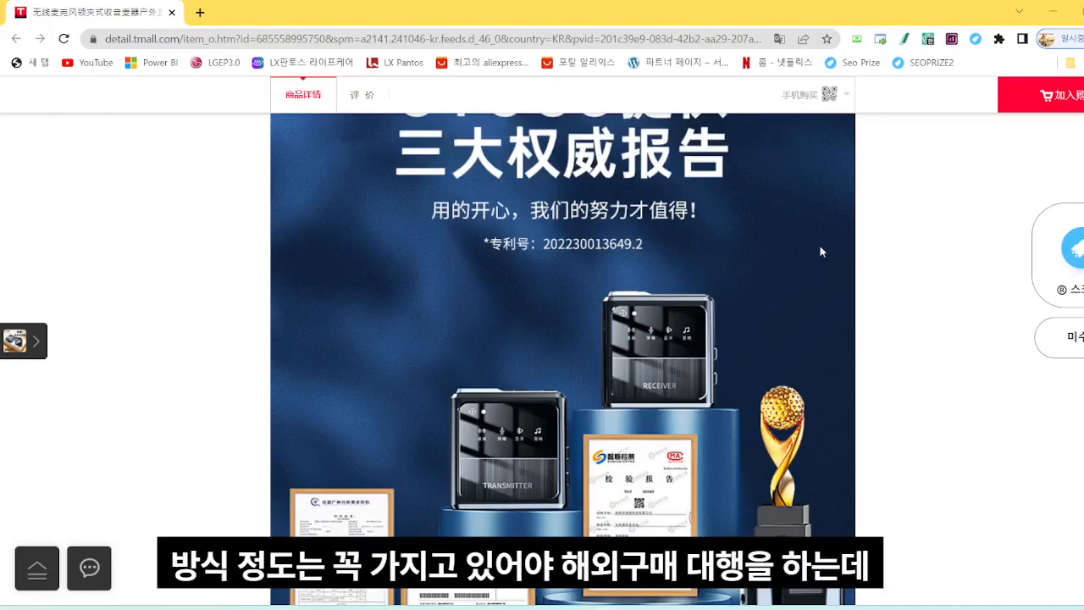
{"action": "scroll", "coordinate": [820, 251], "scroll_direction": "up", "scroll_amount": 1}
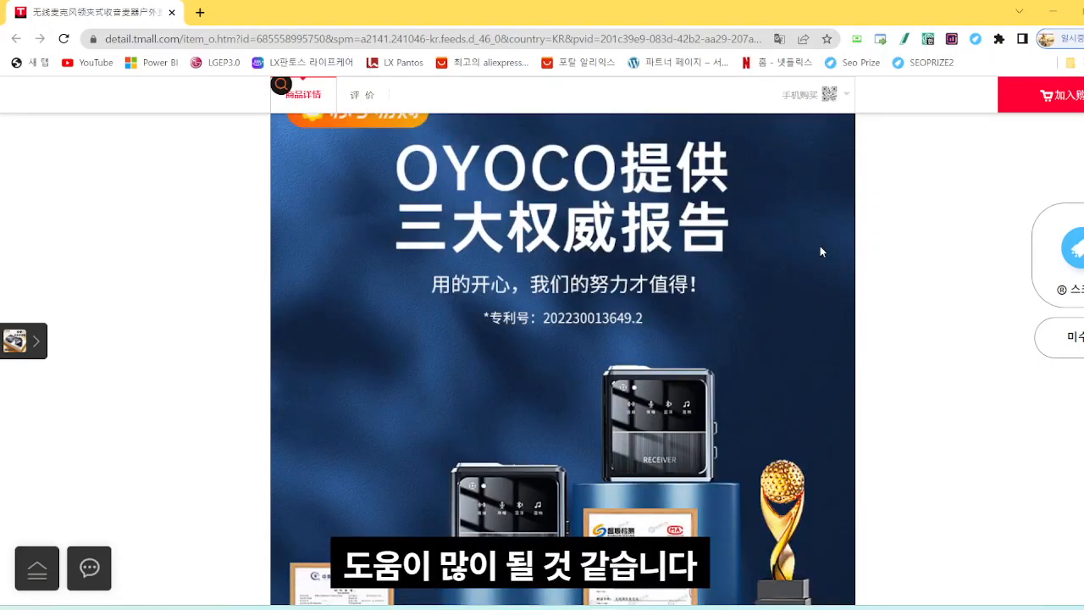
{"action": "scroll", "coordinate": [820, 252], "scroll_direction": "up", "scroll_amount": 1}
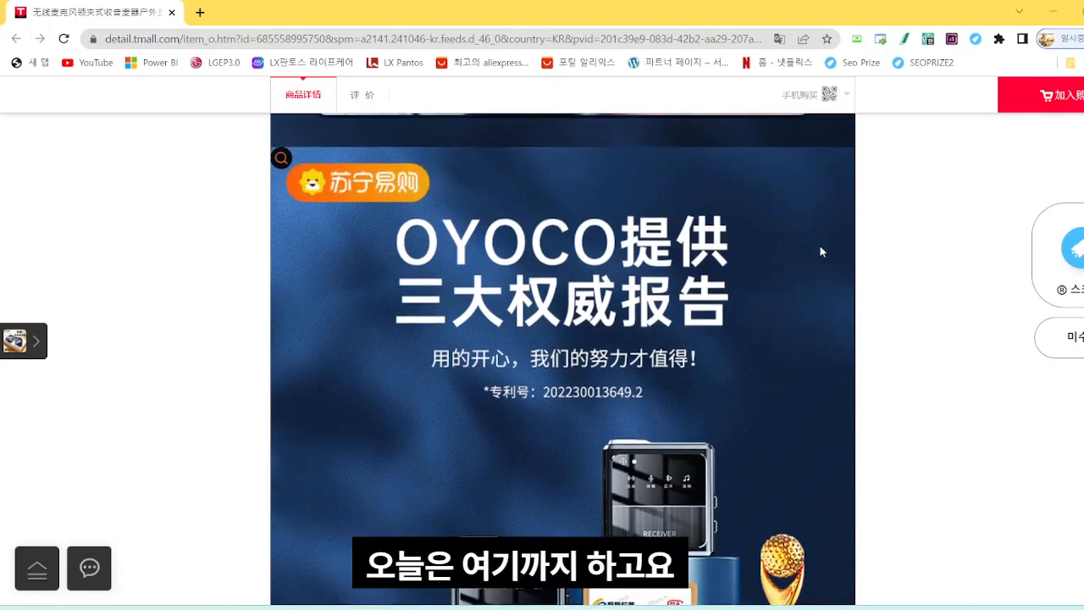